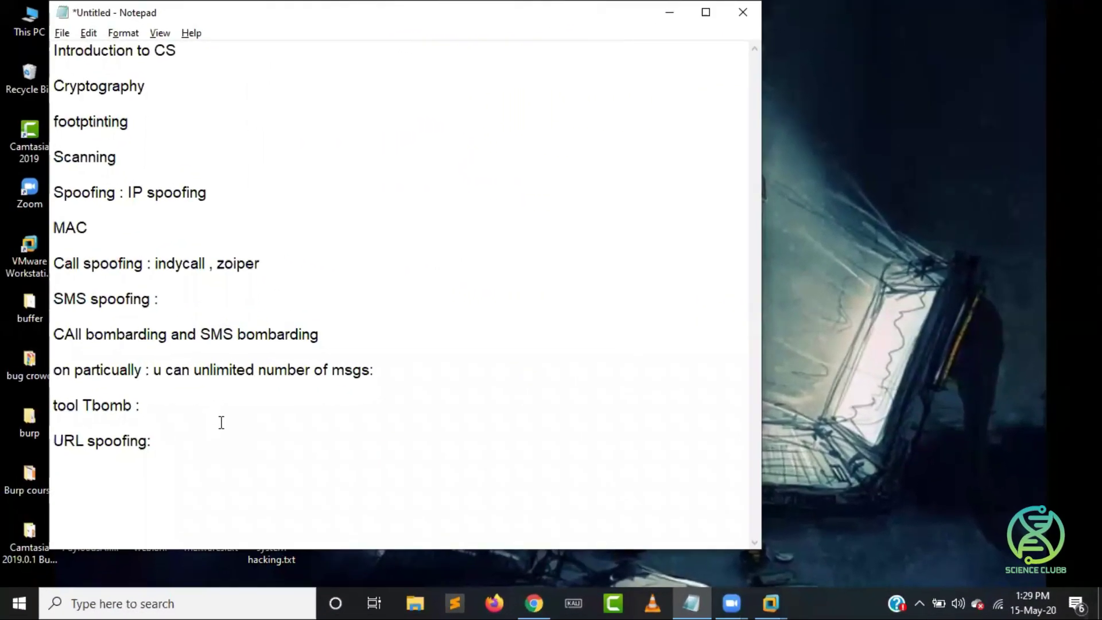
- Put the cursor after 'URL spoofing:' in Notepad and start a new line beneath it
left_click(220, 422)
left_click(189, 441)
key("Return")
- Type 'facebuk.com' and highlight parts of it to point out the misspelled domain
type("facebu")
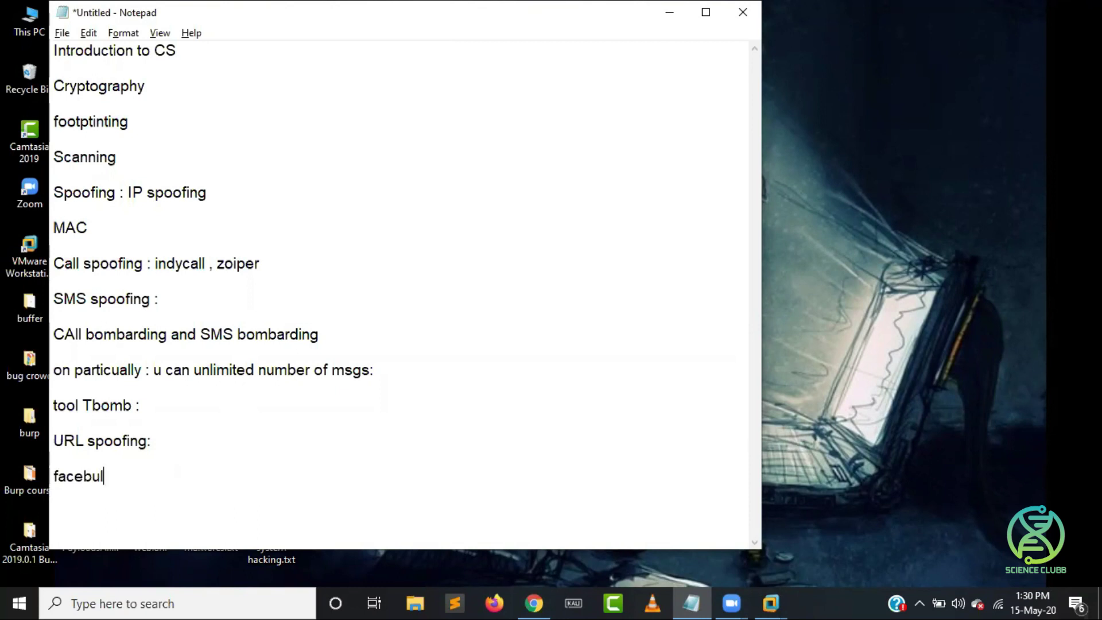
type("k.com")
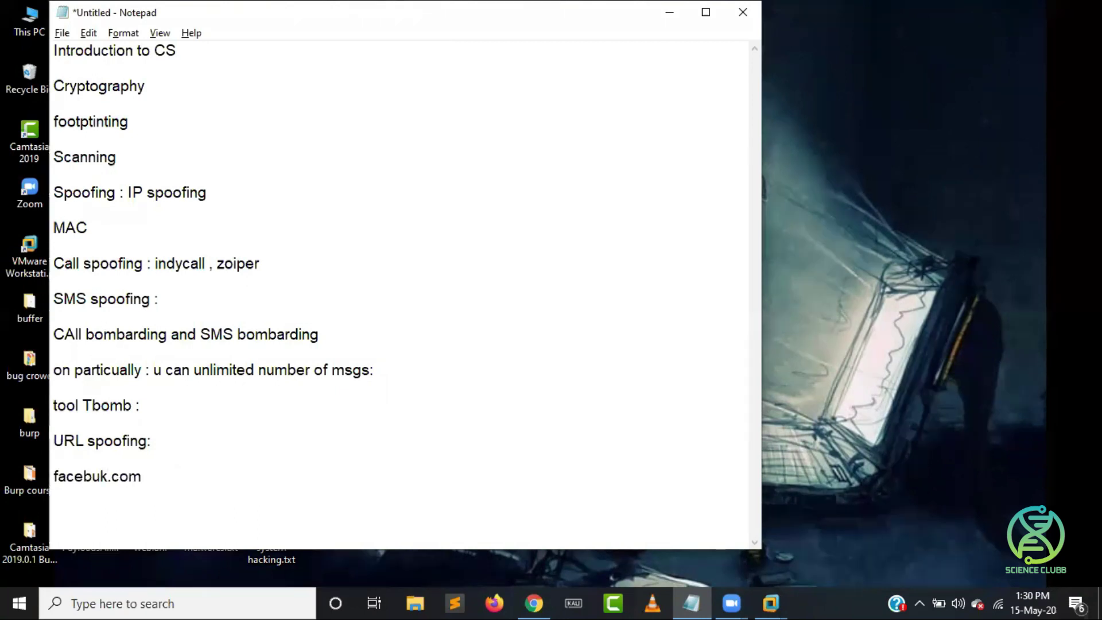
key("Return")
left_click_drag(151, 479, 48, 479)
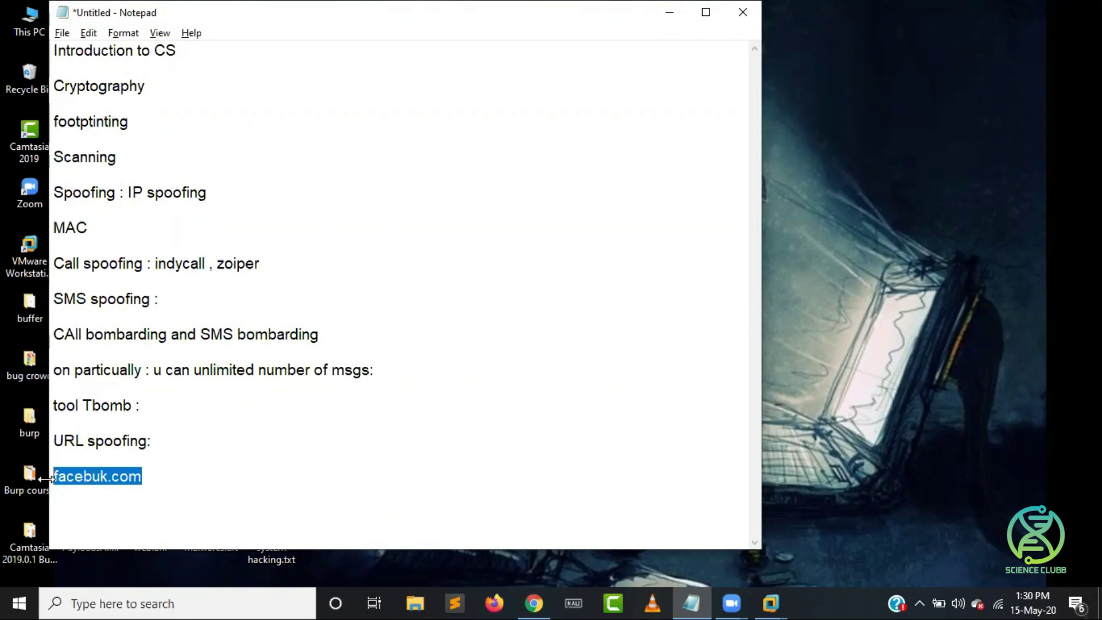
left_click(127, 478)
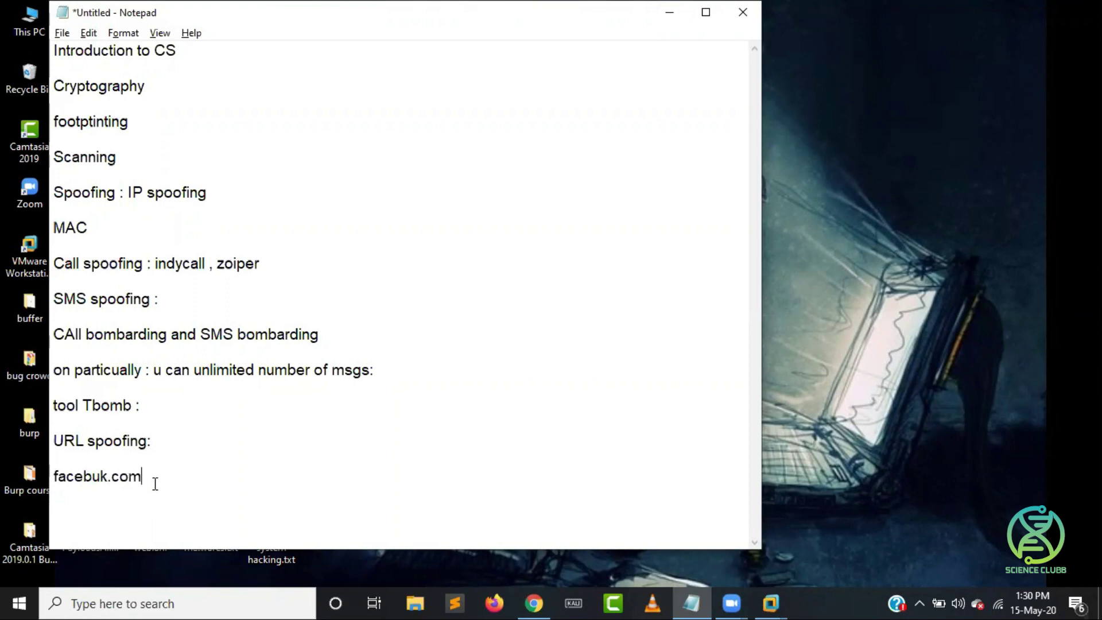
left_click_drag(154, 483, 62, 482)
left_click(62, 482)
mouse_move(180, 476)
left_mouse_down()
mouse_move(61, 469)
mouse_move(142, 476)
left_mouse_up()
- Append ': facebook.com/user/admin.com' to the line and highlight that spoofed address
type(": ")
type("face")
type("book.com")
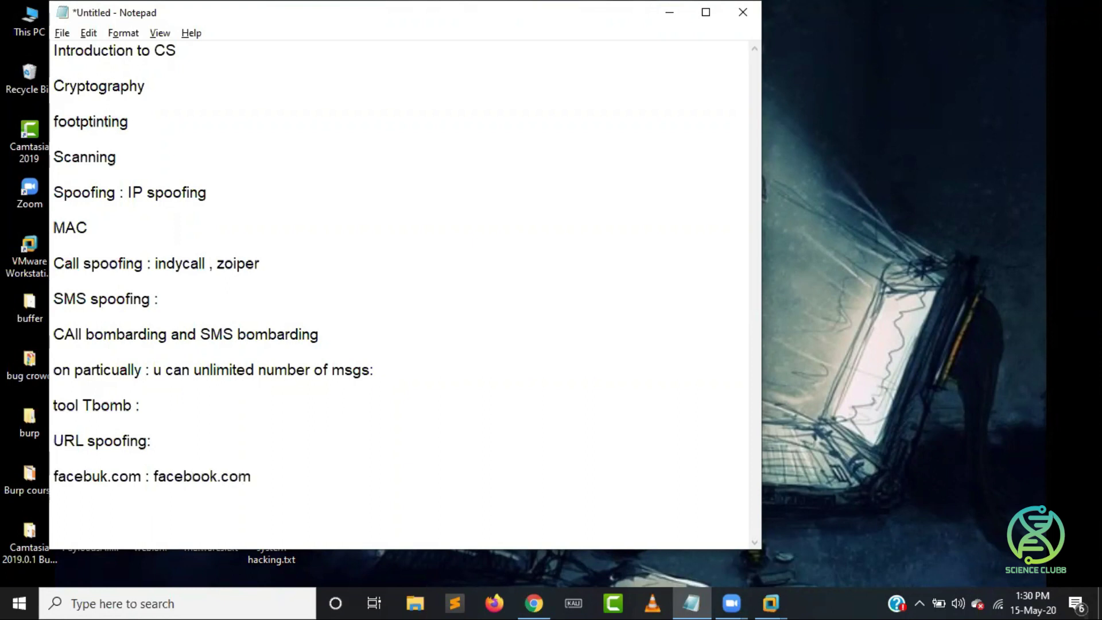
type("/u")
type("ser/admin")
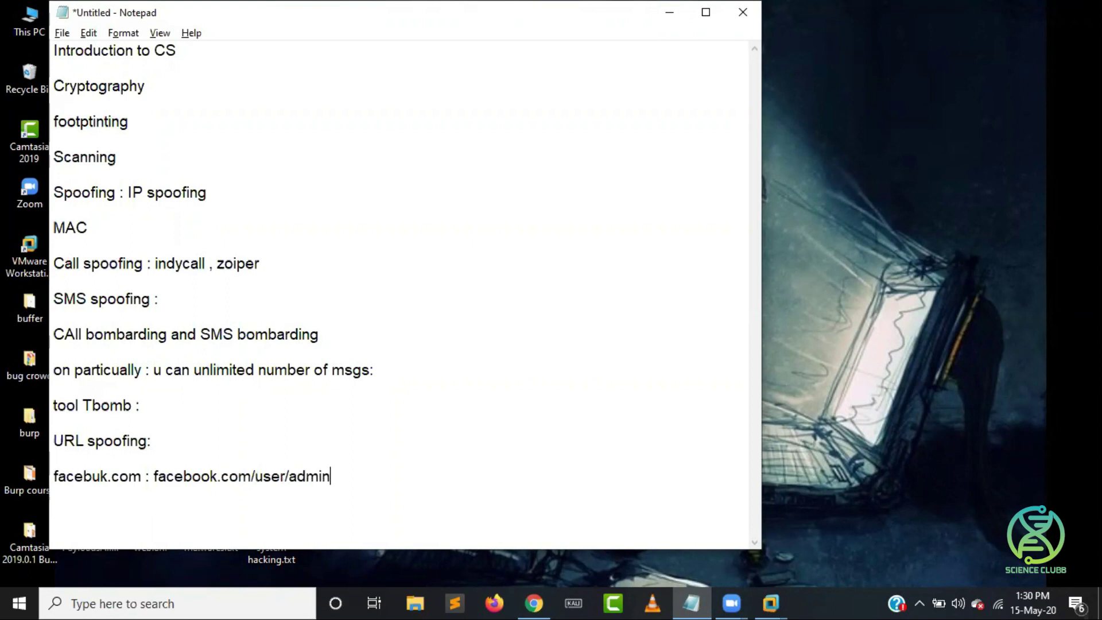
type(".com")
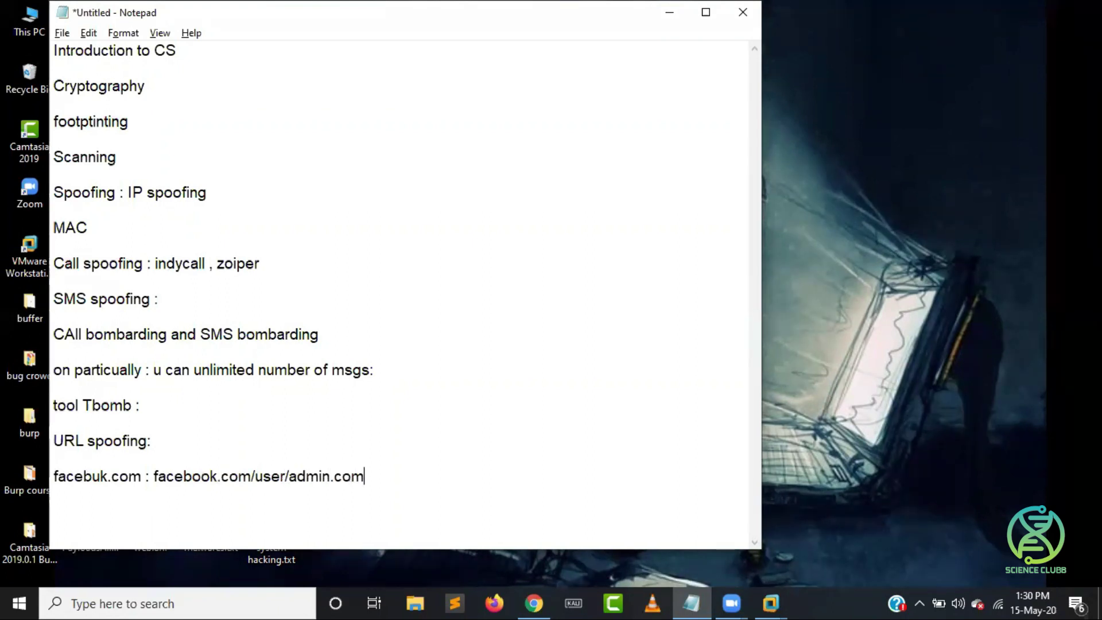
left_click_drag(150, 476, 388, 476)
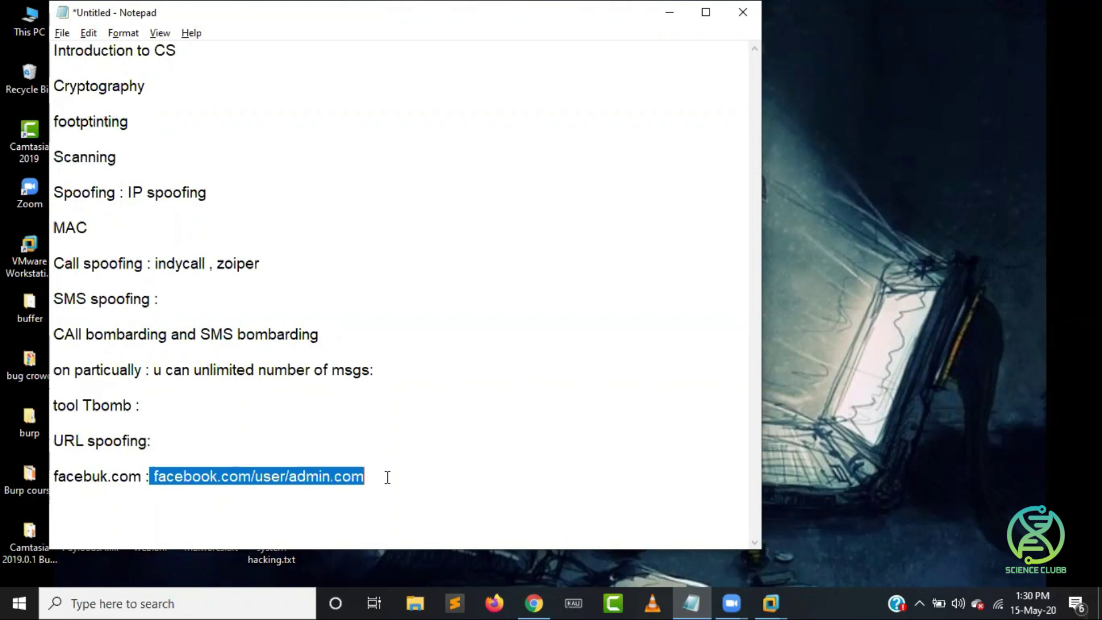
left_click(387, 477)
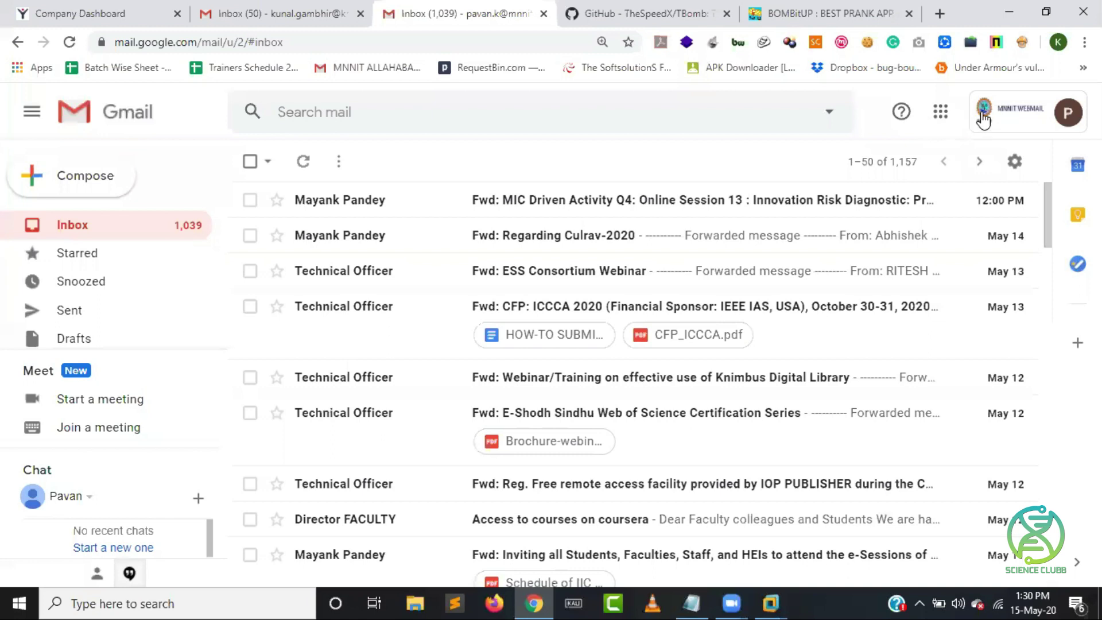
- Switch Gmail to another signed-in Google account from the avatar menu
left_click(983, 115)
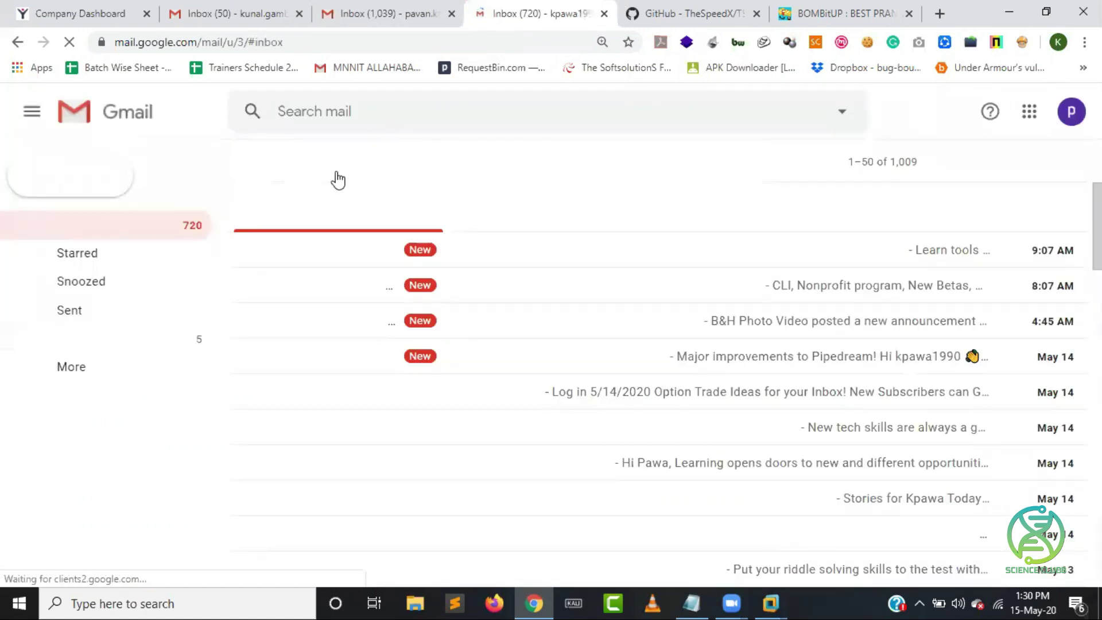
left_click(94, 187)
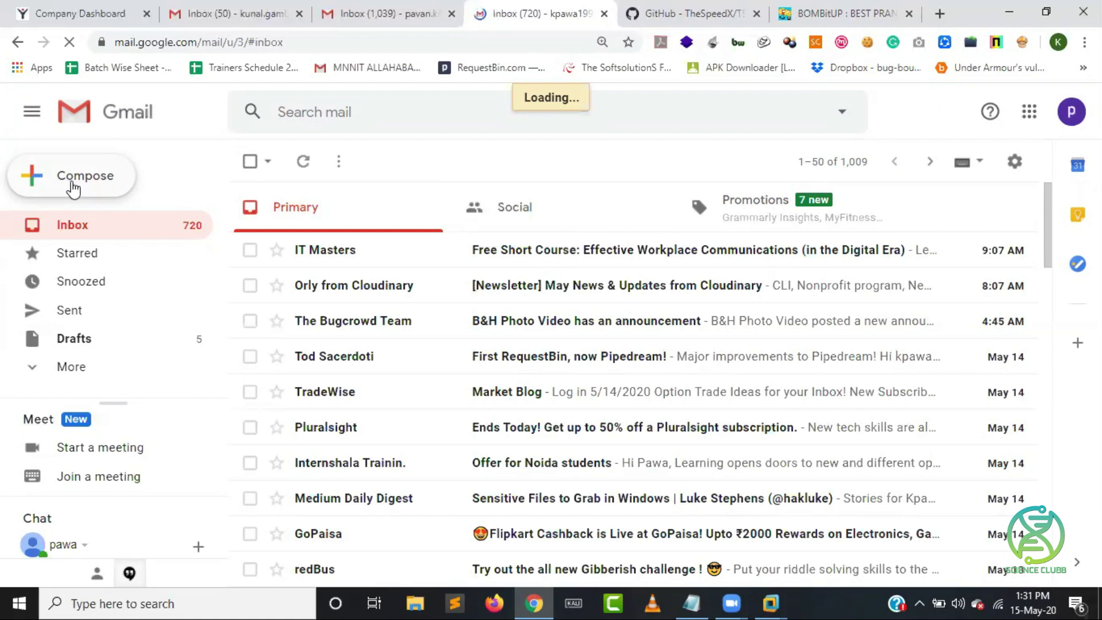
left_click(72, 188)
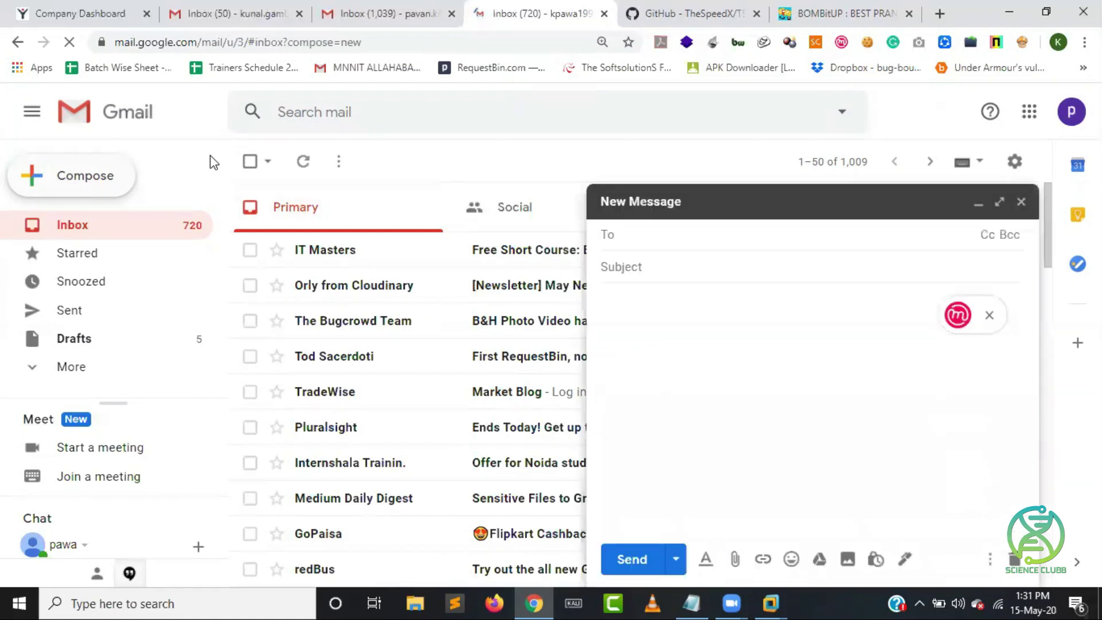
type("k")
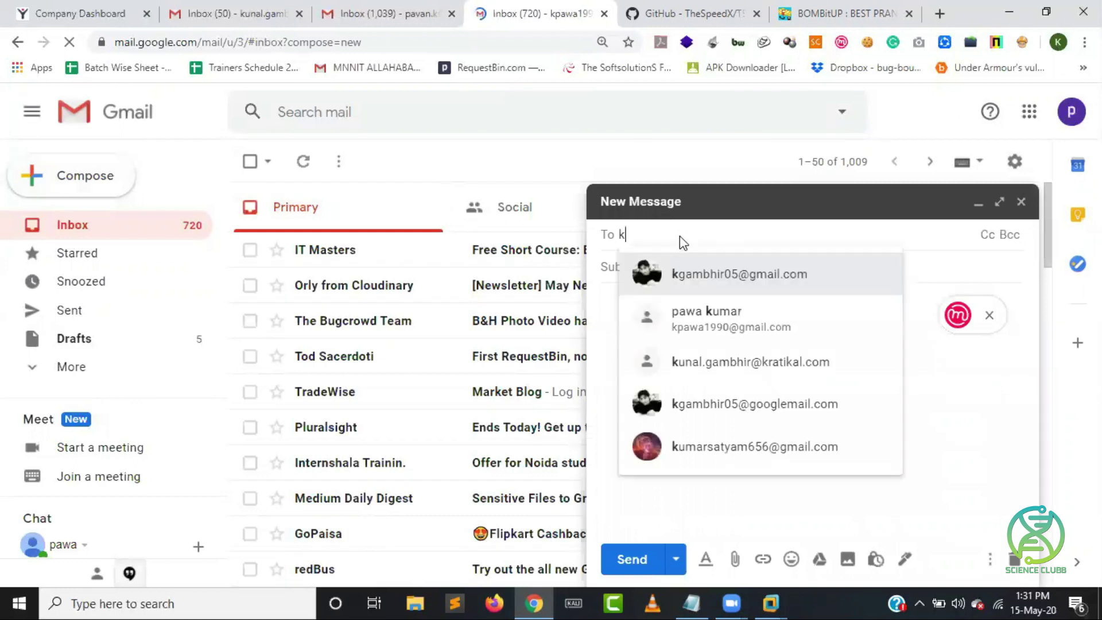
left_click(679, 236)
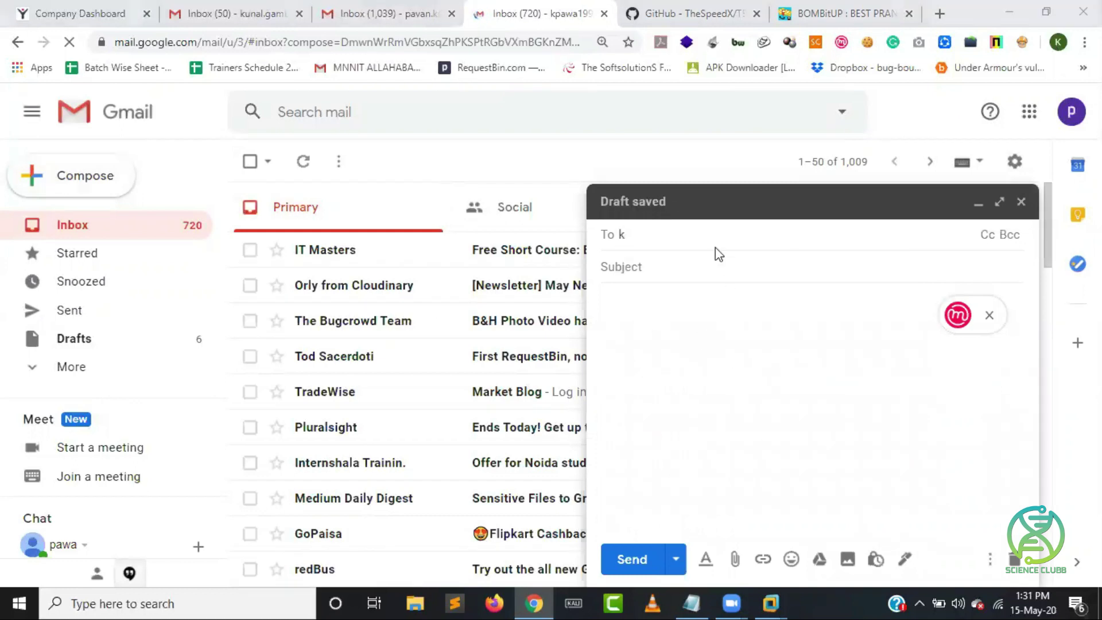
type("p")
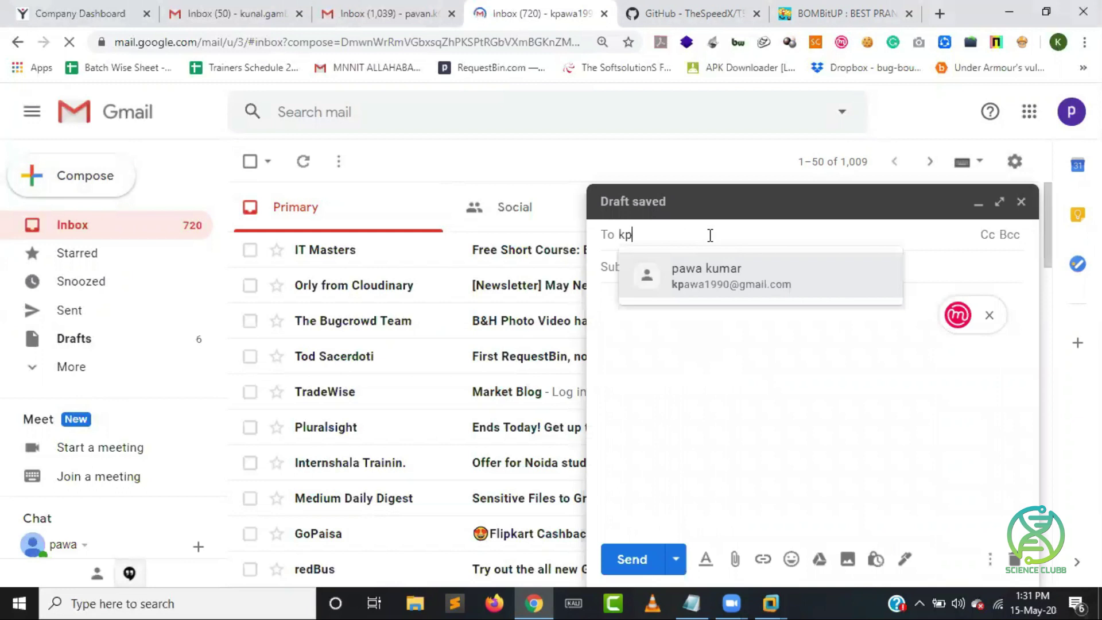
key("Return")
- Give the draft subject 'test' and body 'hi Is that u on FB'
key("Tab")
type("te")
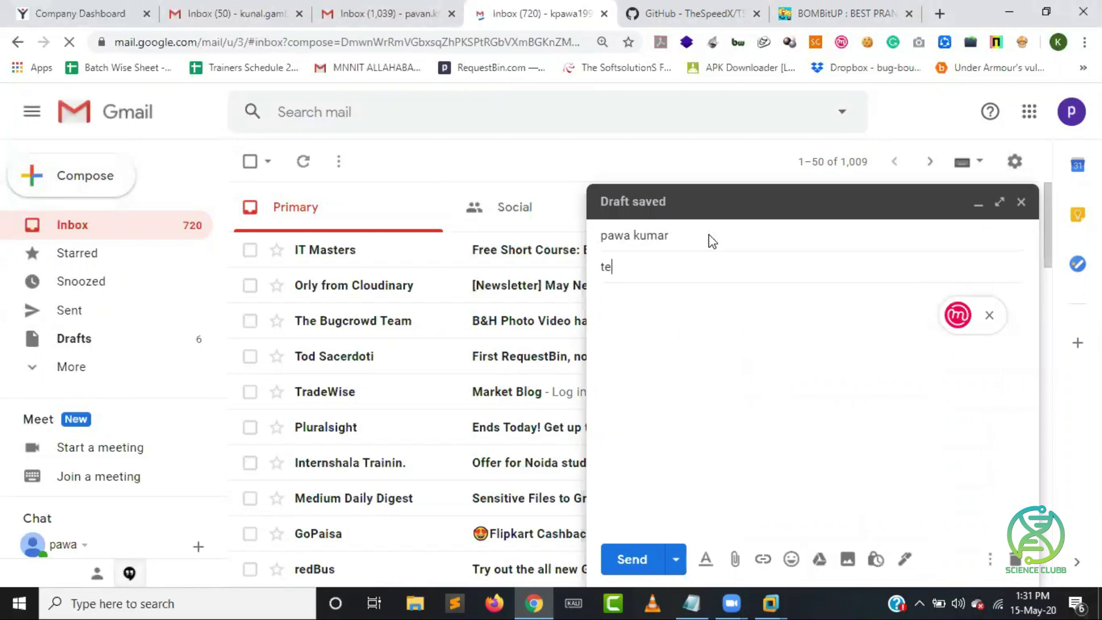
type("st")
key("Tab")
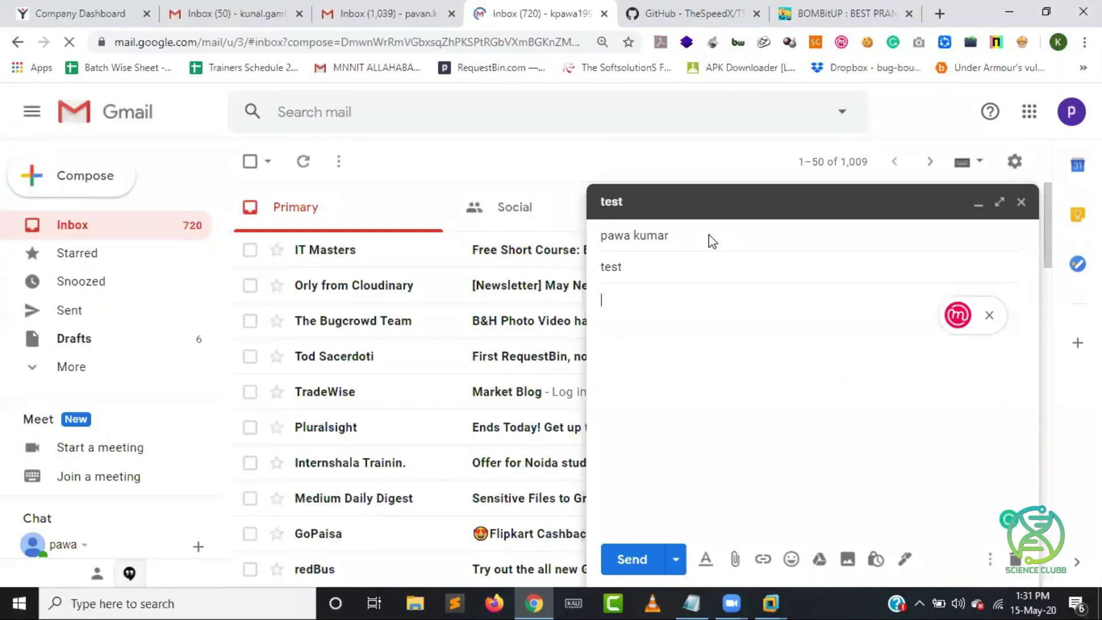
type("hi ")
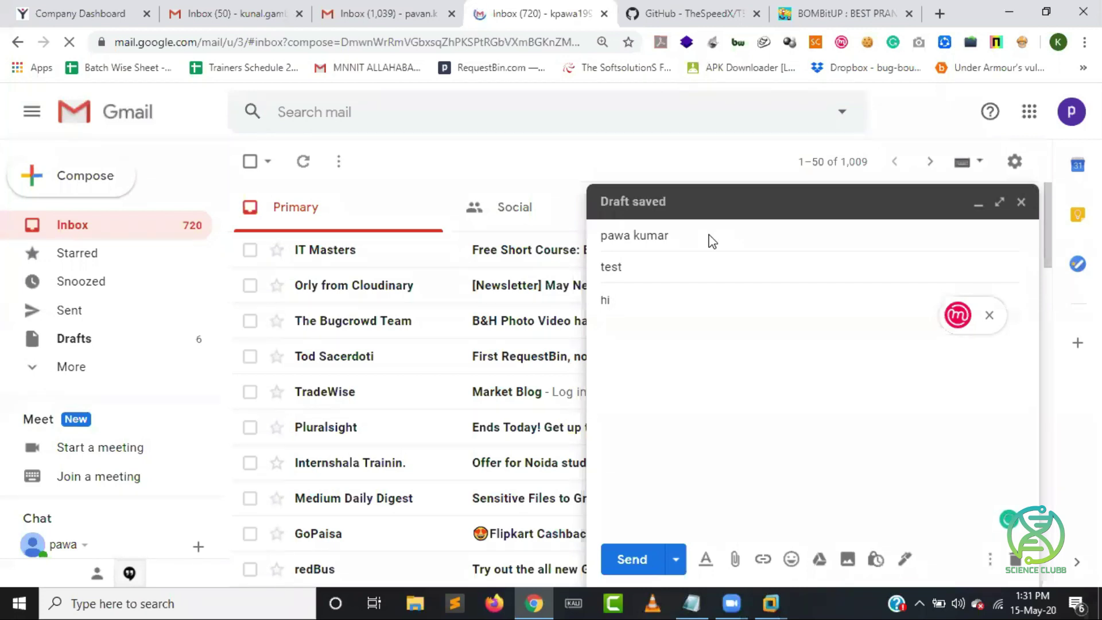
type("Is that")
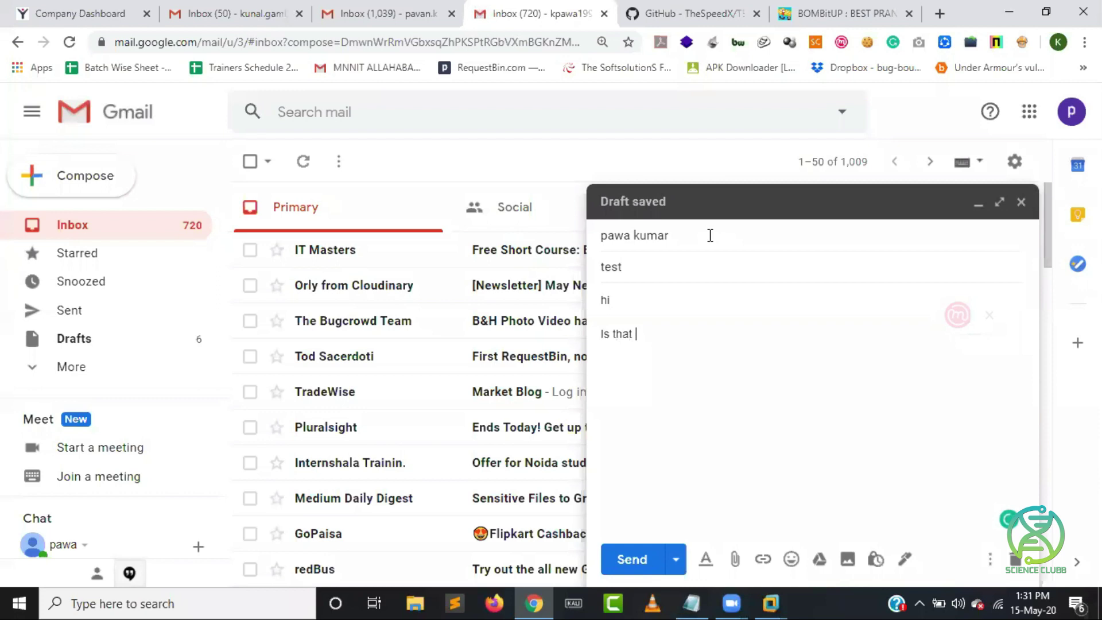
type(" u on FB")
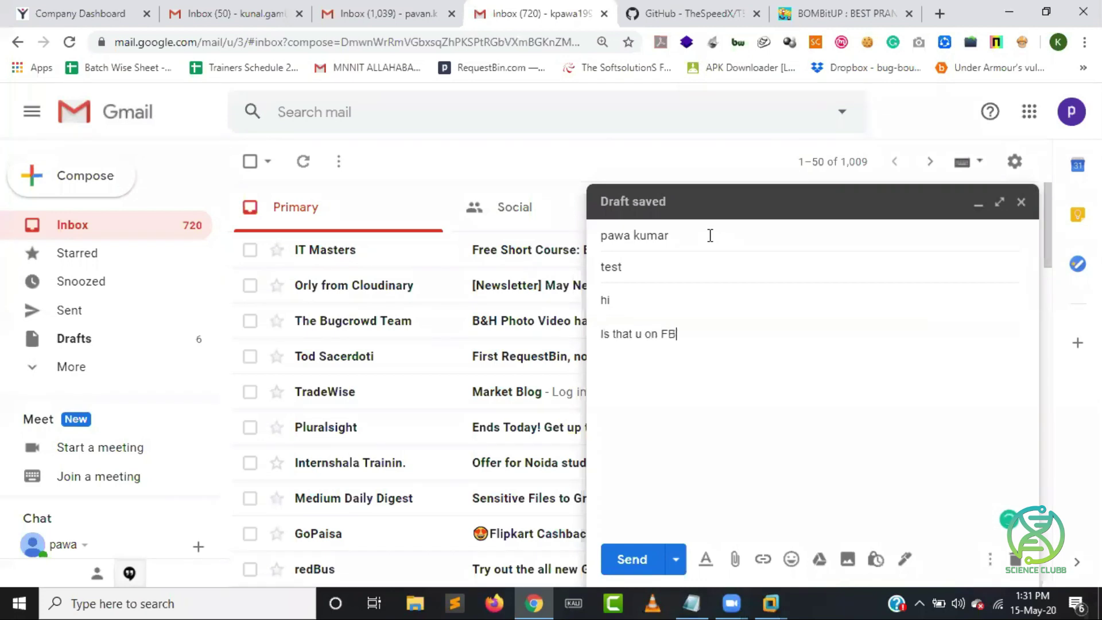
- Insert a link displayed as 'facebook.com/user/varun' that actually points to google.com
left_click(764, 557)
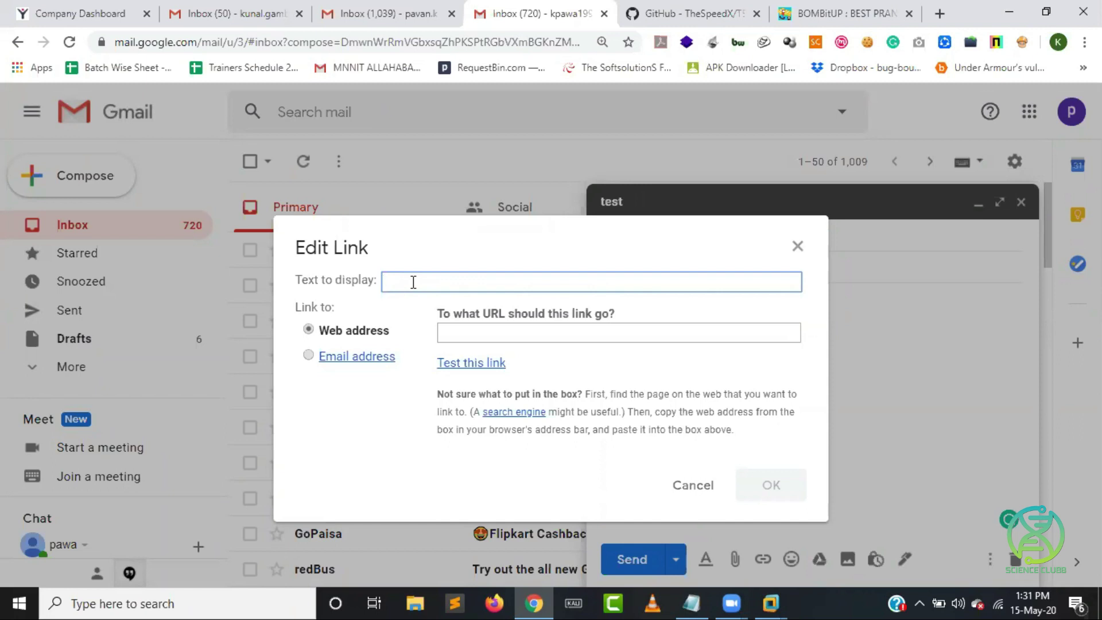
type("faceb")
type("ook.com/")
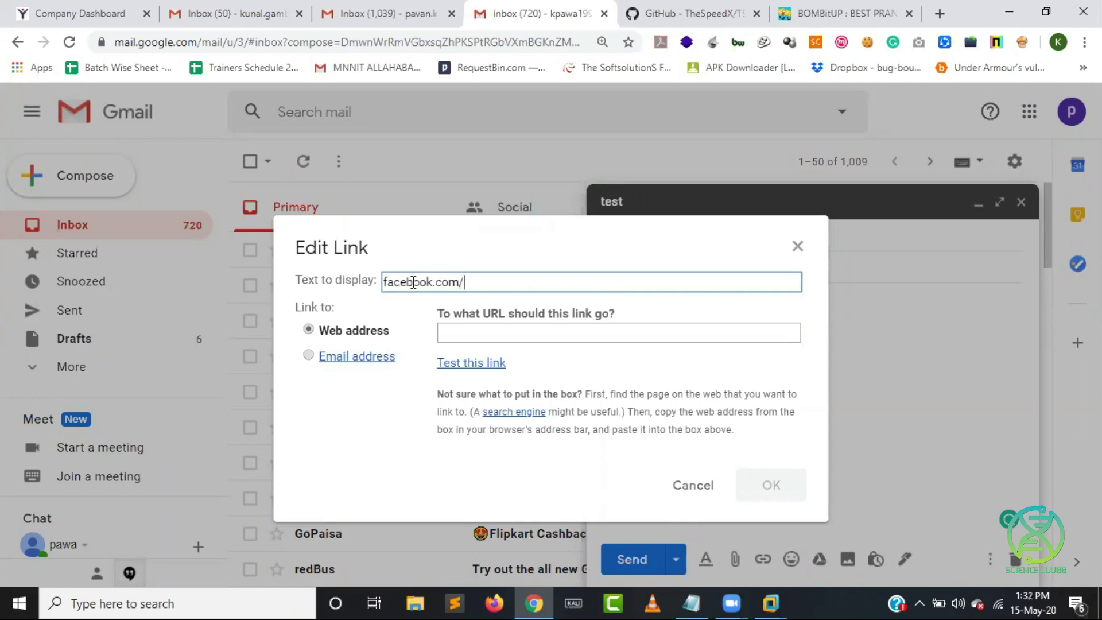
type("user/var")
type("un")
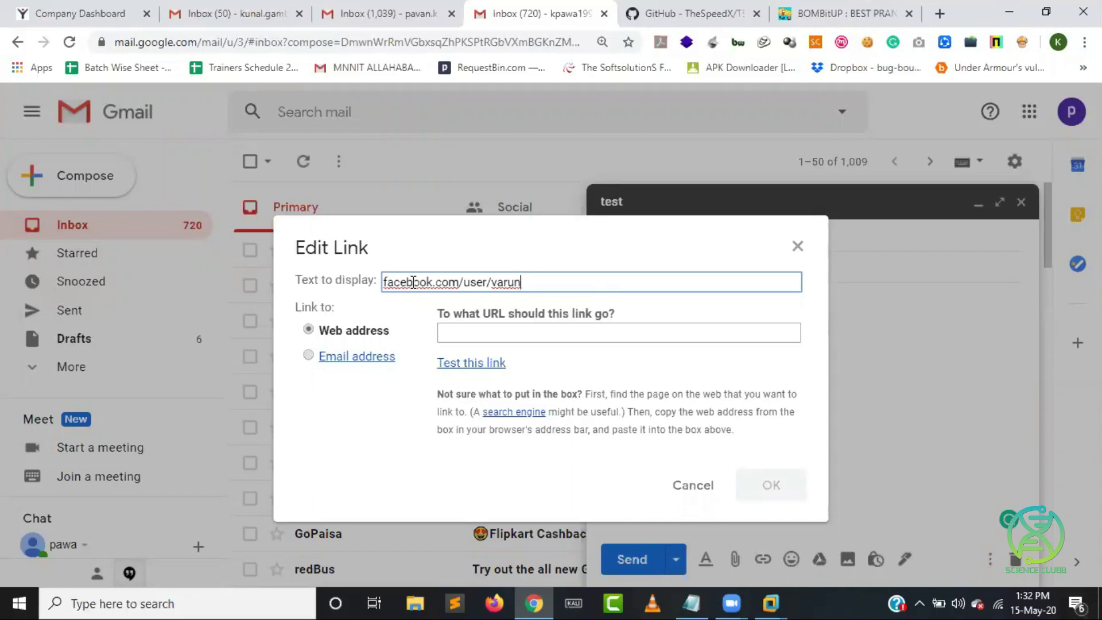
key("Tab")
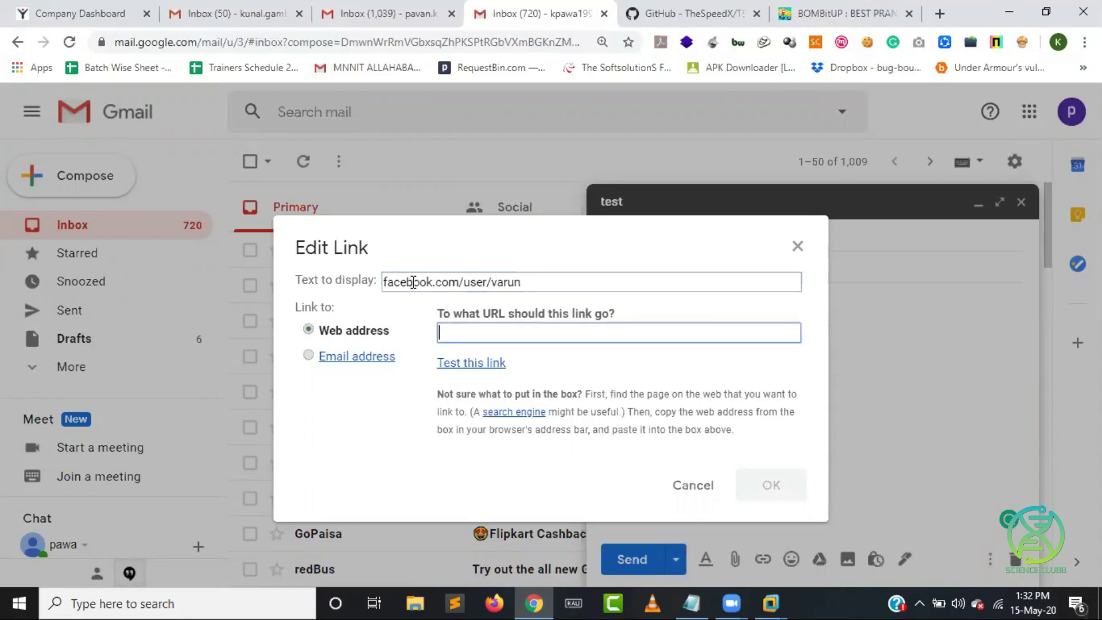
type("google.co")
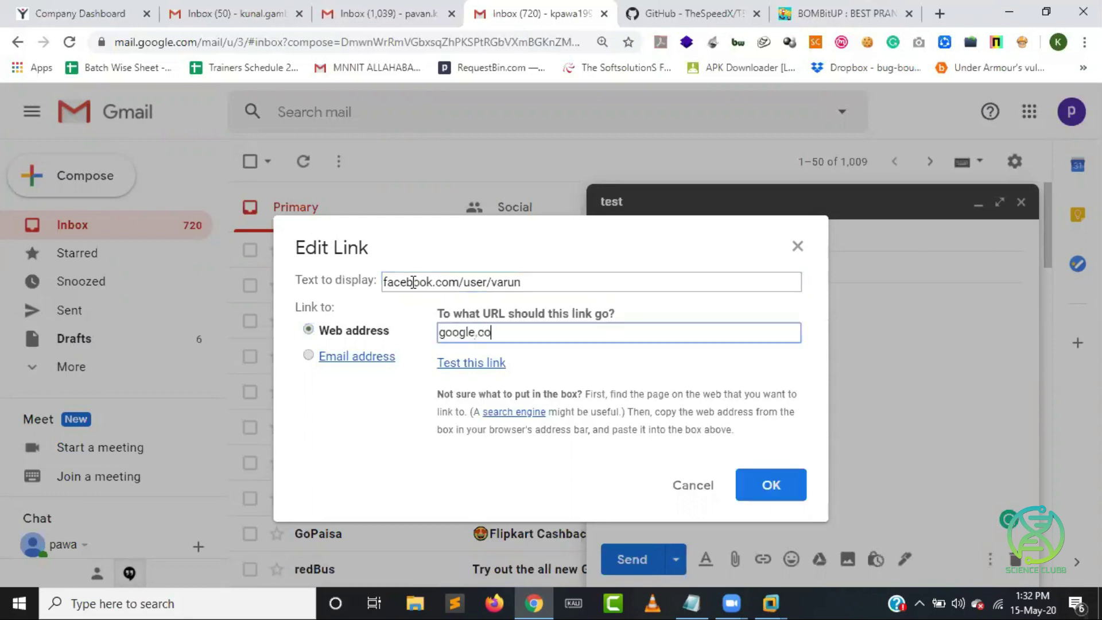
type("m")
left_click(775, 484)
- Send the test message and open the received copy from the inbox
left_click(778, 457)
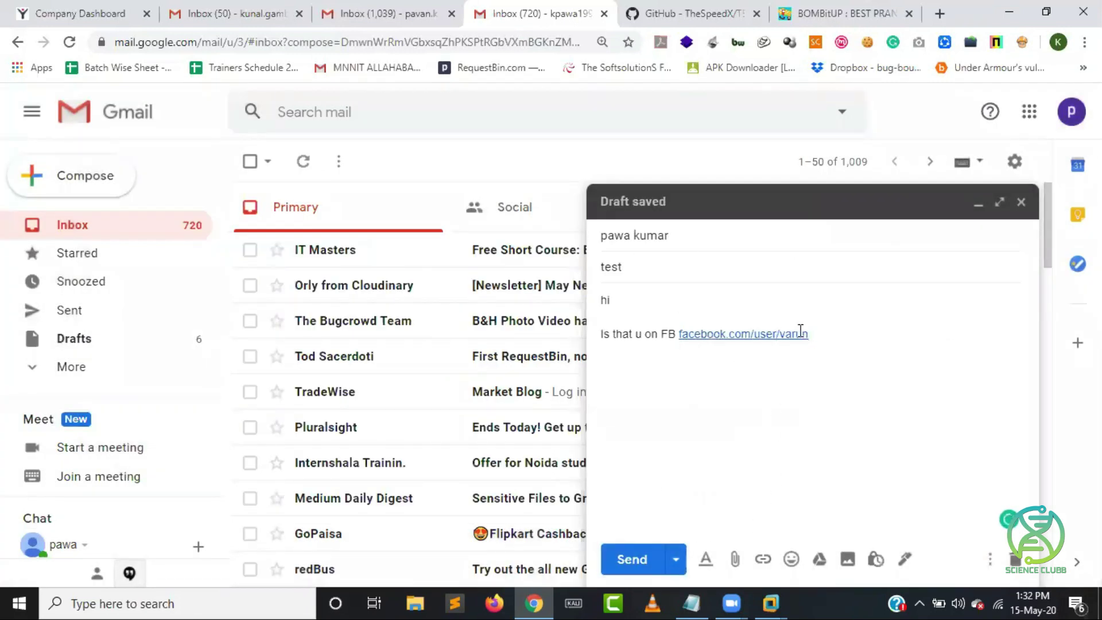
left_click(649, 560)
left_click(600, 253)
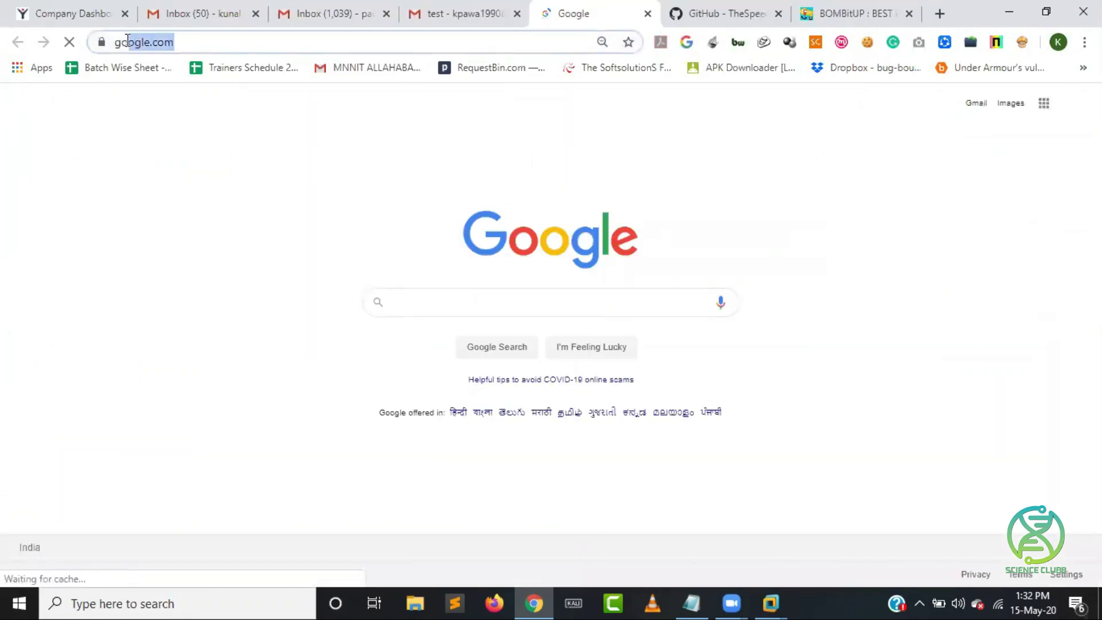
- Close the google.com tab and highlight the facebook.com/user/varun link text in the email
left_click(648, 14)
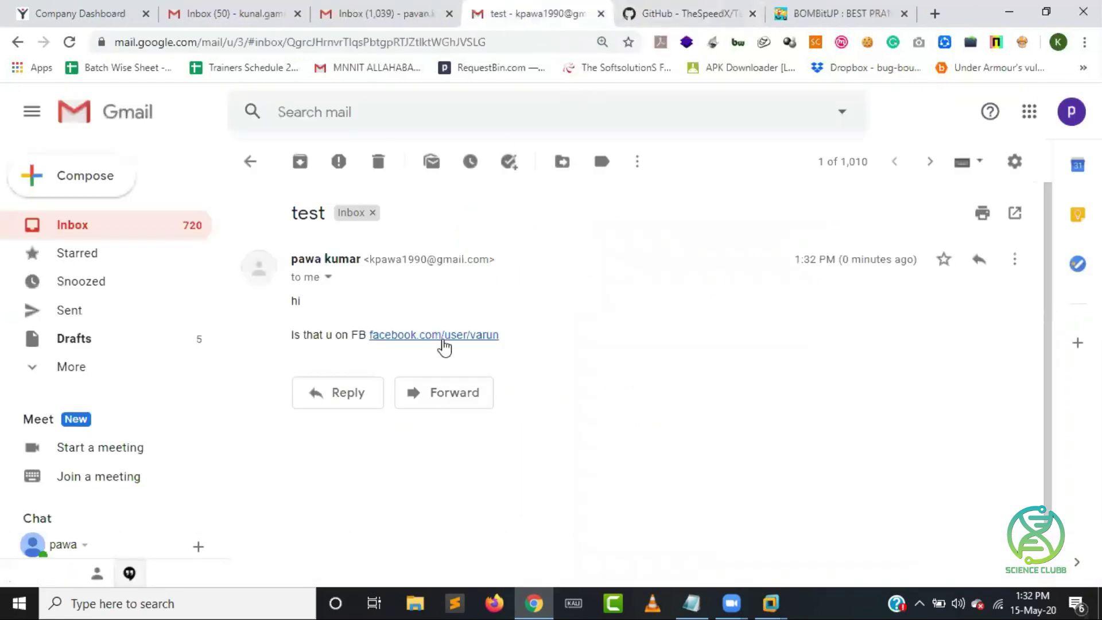
left_click_drag(514, 344, 371, 339)
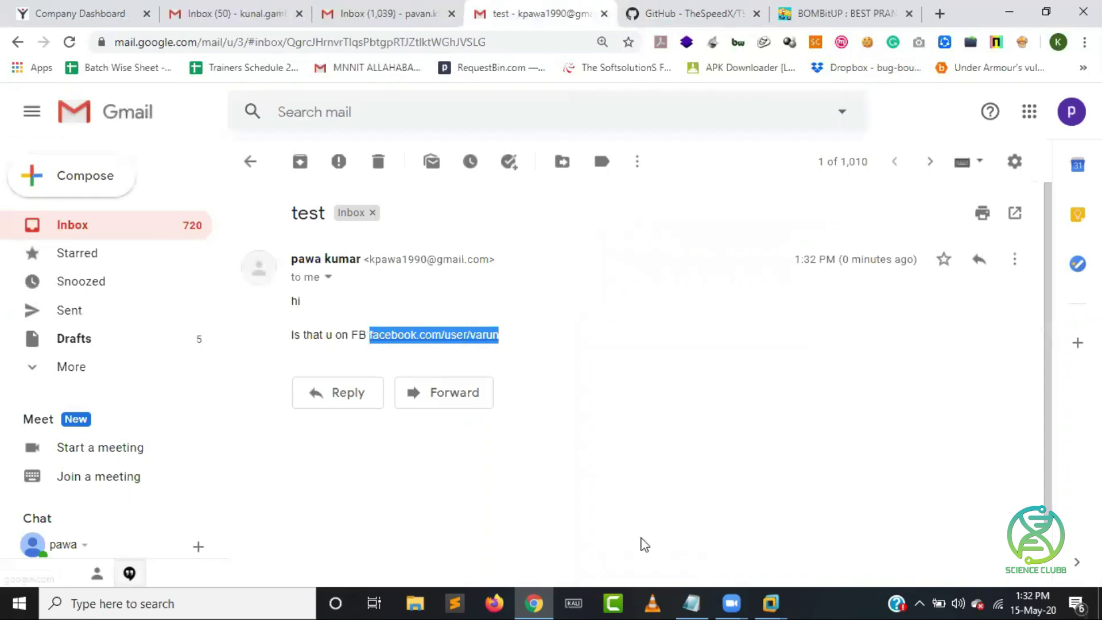
key("alt+Tab")
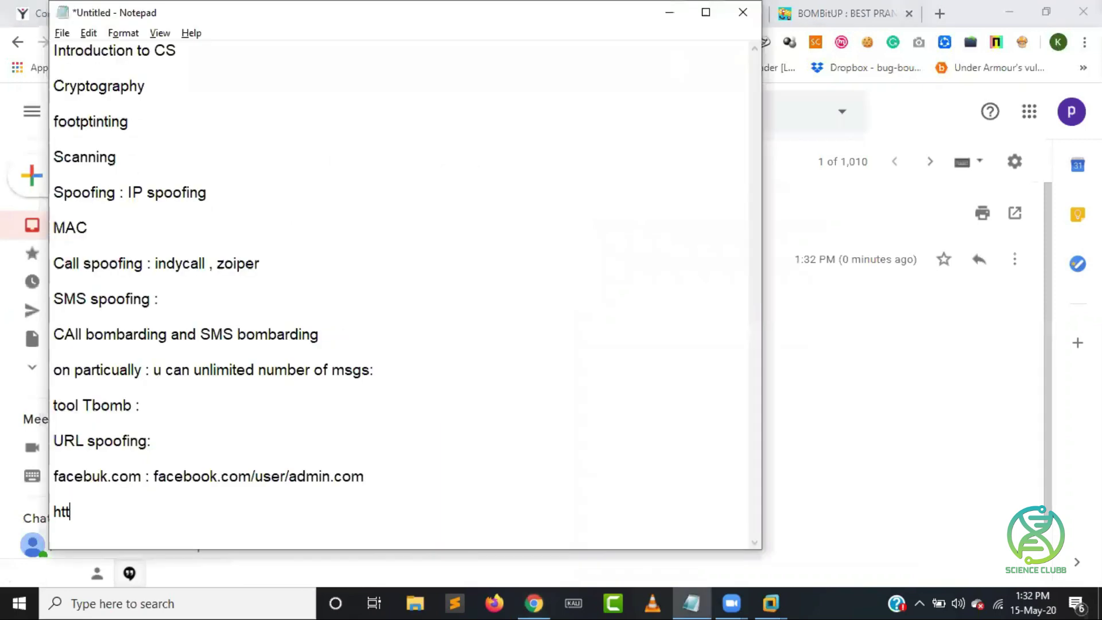
type("ps://goog")
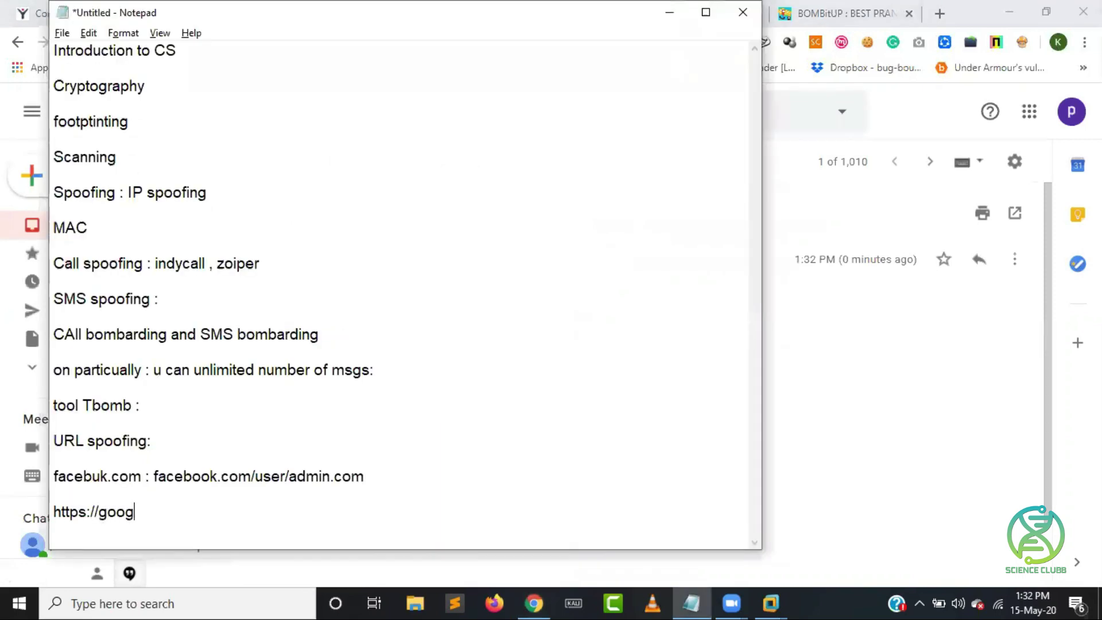
type("le.com")
key("Return")
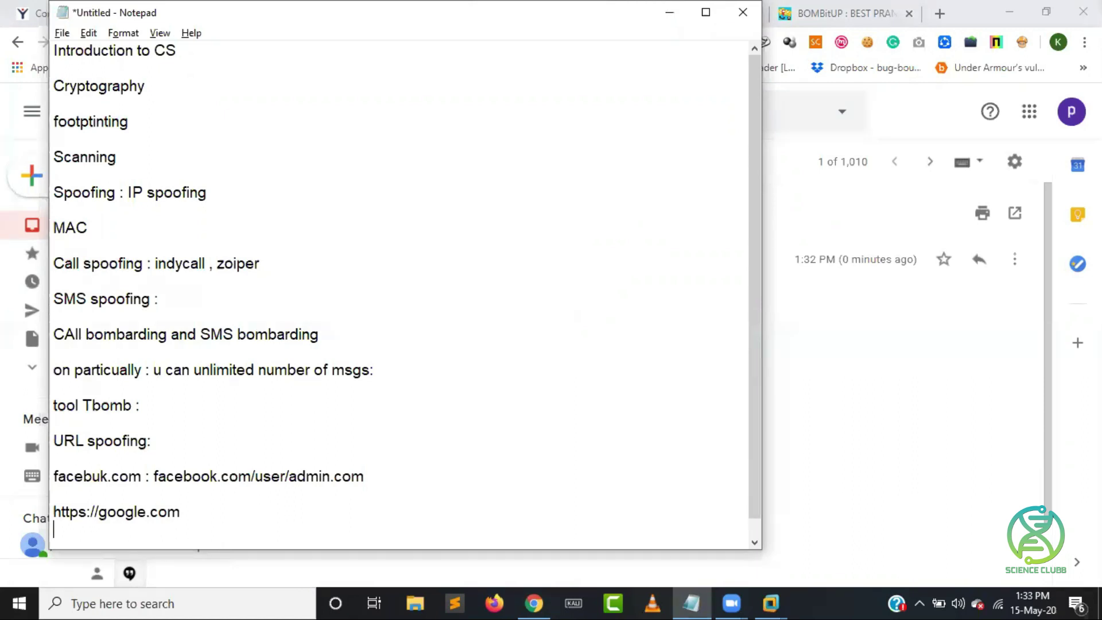
- Highlight sections of the spoofing notes, from Spoofing down to google.com, while explaining them
mouse_move(182, 512)
left_mouse_down()
mouse_move(44, 260)
mouse_move(51, 145)
left_mouse_up()
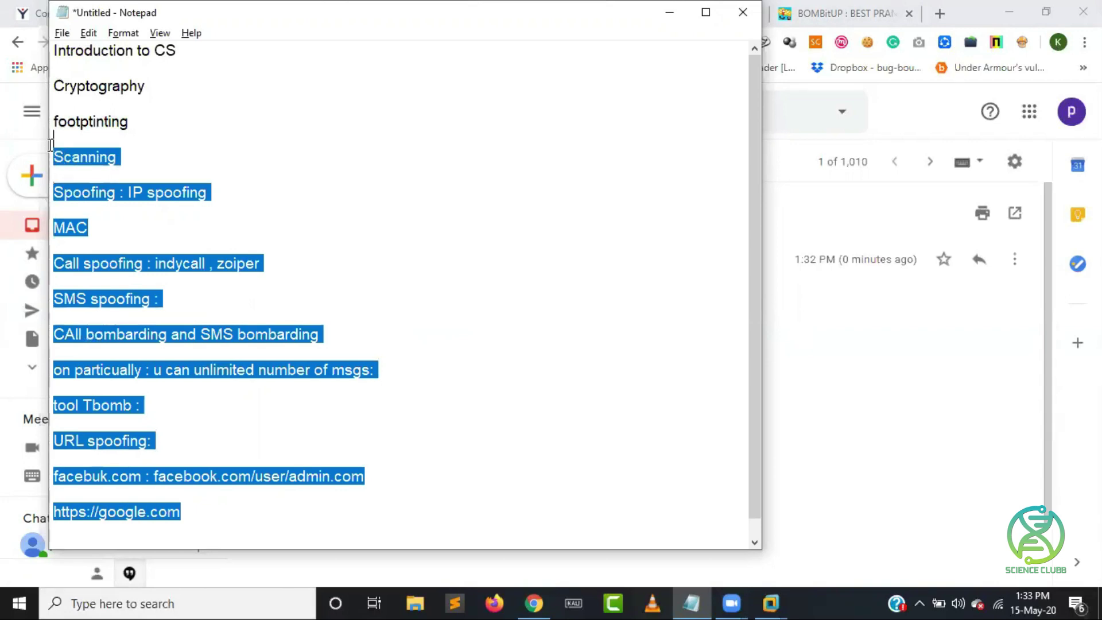
left_click(322, 244)
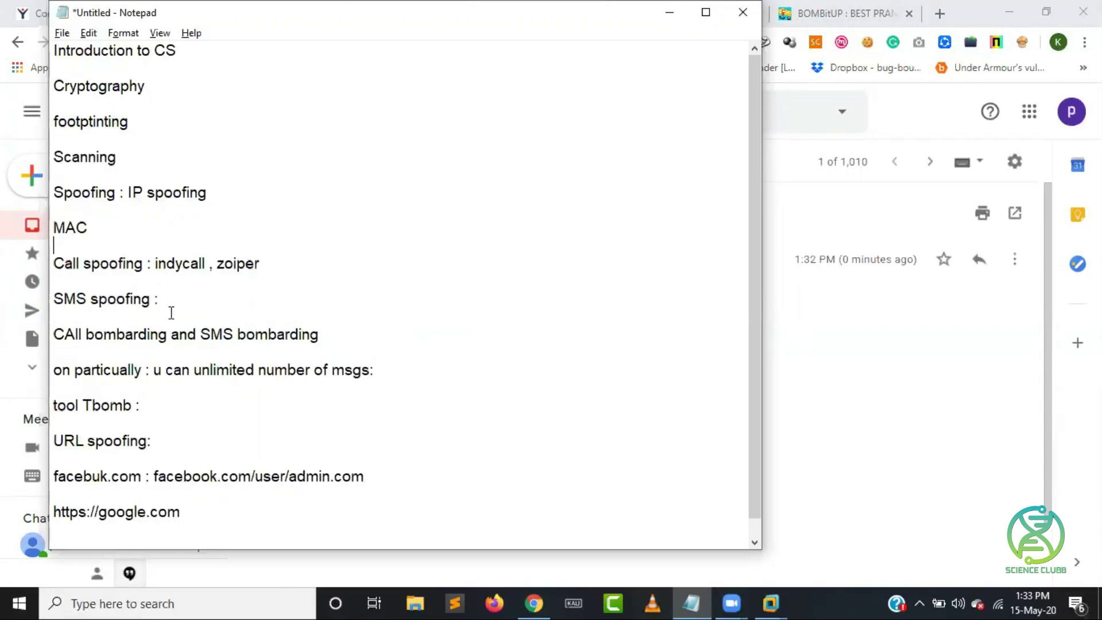
left_click(267, 353)
scroll(167, 423, "down", 1)
scroll(167, 423, "up", 1)
left_click_drag(204, 521, 82, 50)
left_click(210, 201)
left_click_drag(54, 193, 297, 510)
left_click(297, 510)
scroll(210, 347, "down", 1)
- Add a 'Social Eng:' heading two lines below the google.com address
key("Return")
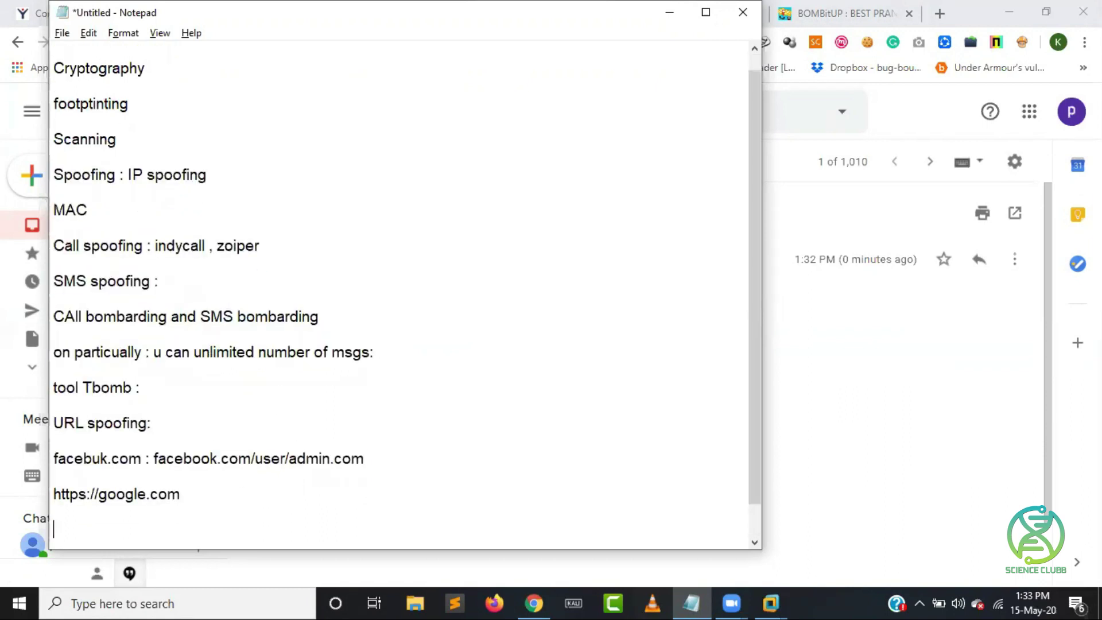
key("Return")
type("Social E")
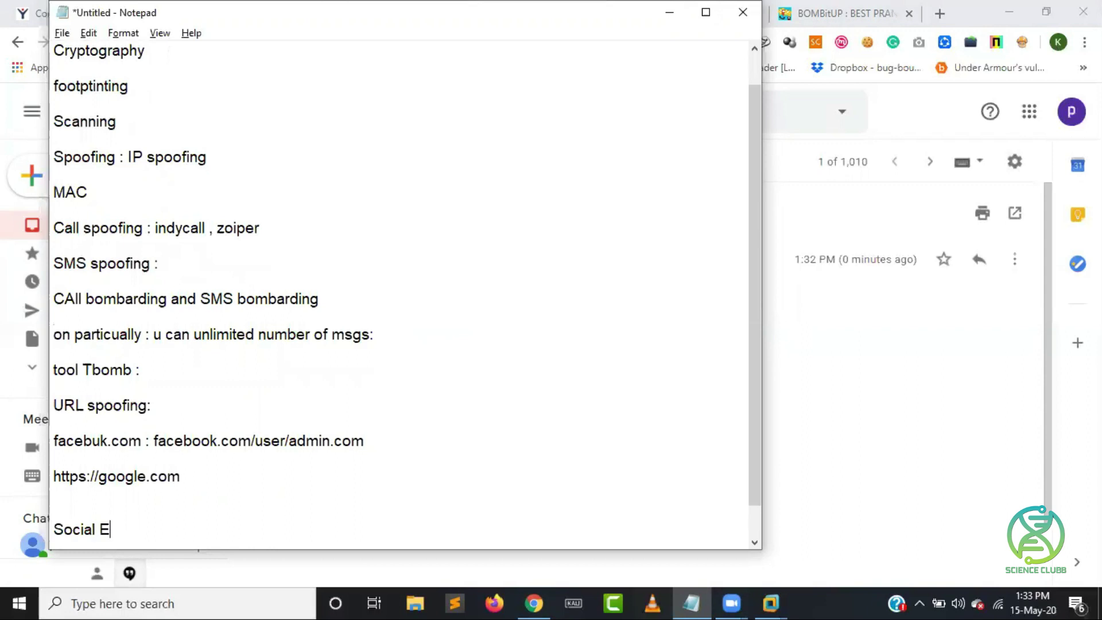
type("ng:")
- Highlight the spoofing notes, the Call spoofing line and parts of the google.com address
left_click_drag(208, 463, 54, 131)
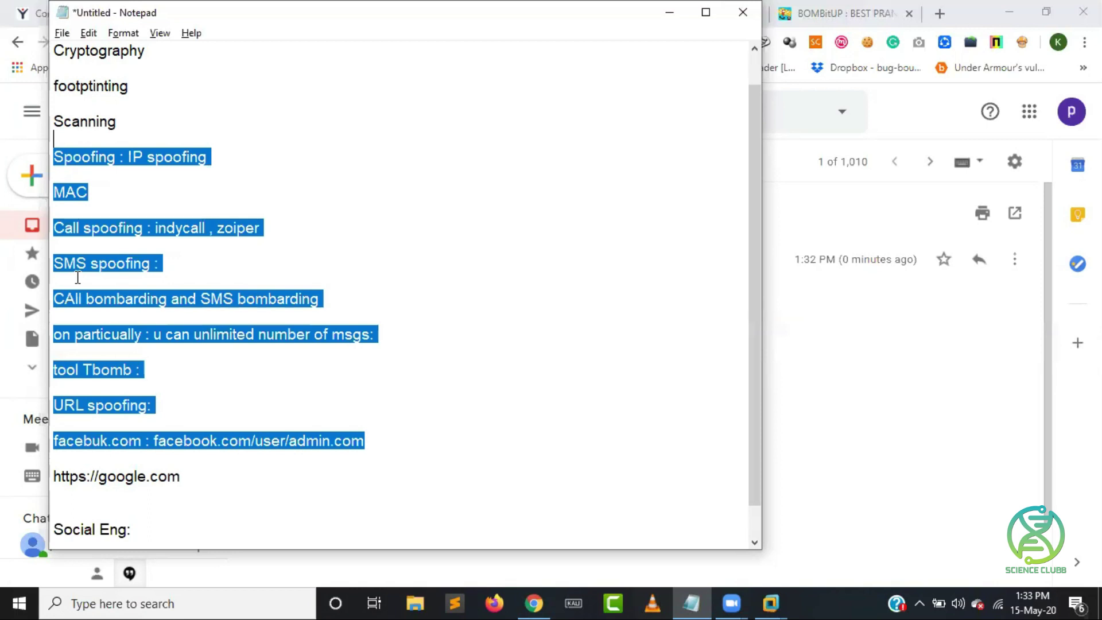
left_click(150, 232)
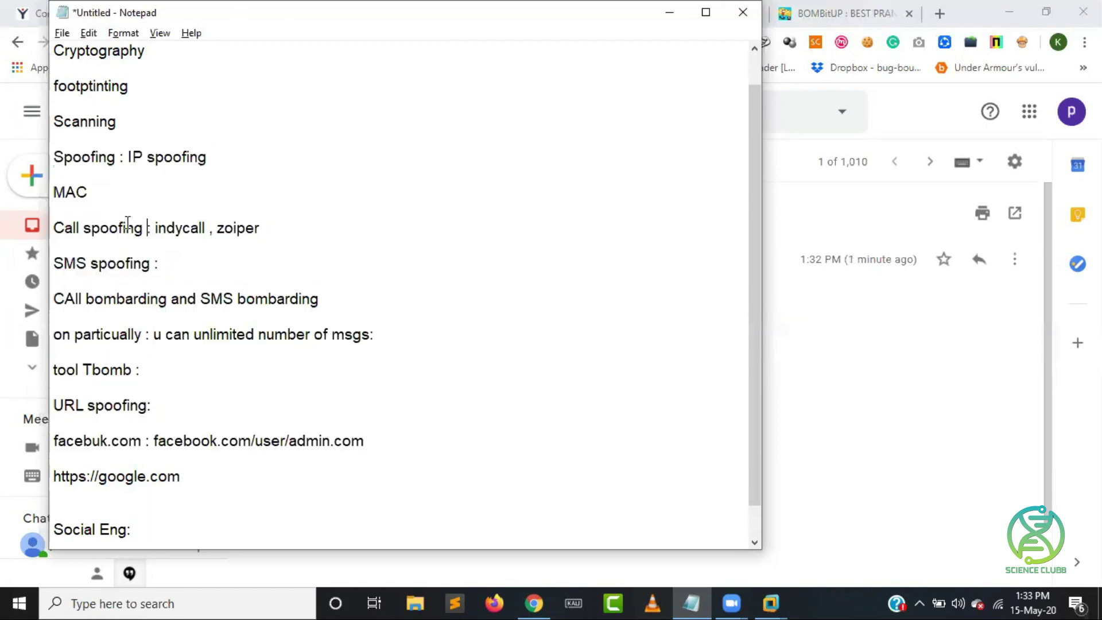
mouse_move(63, 228)
left_mouse_down()
mouse_move(58, 246)
mouse_move(128, 265)
left_mouse_up()
left_click_drag(86, 476, 119, 475)
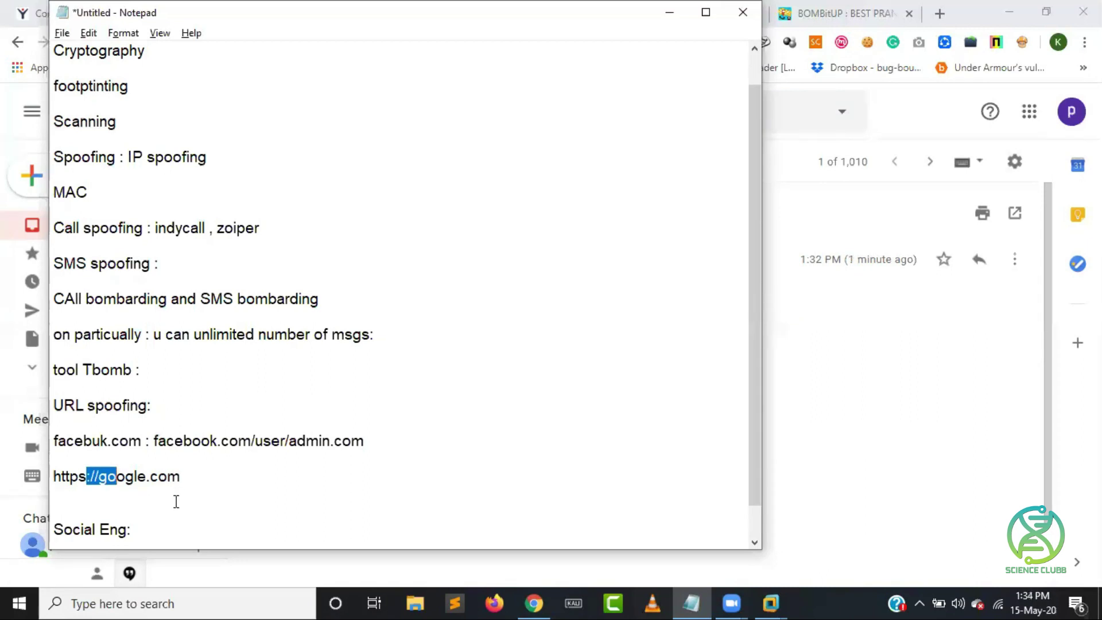
left_click(178, 476)
left_click_drag(178, 477, 116, 477)
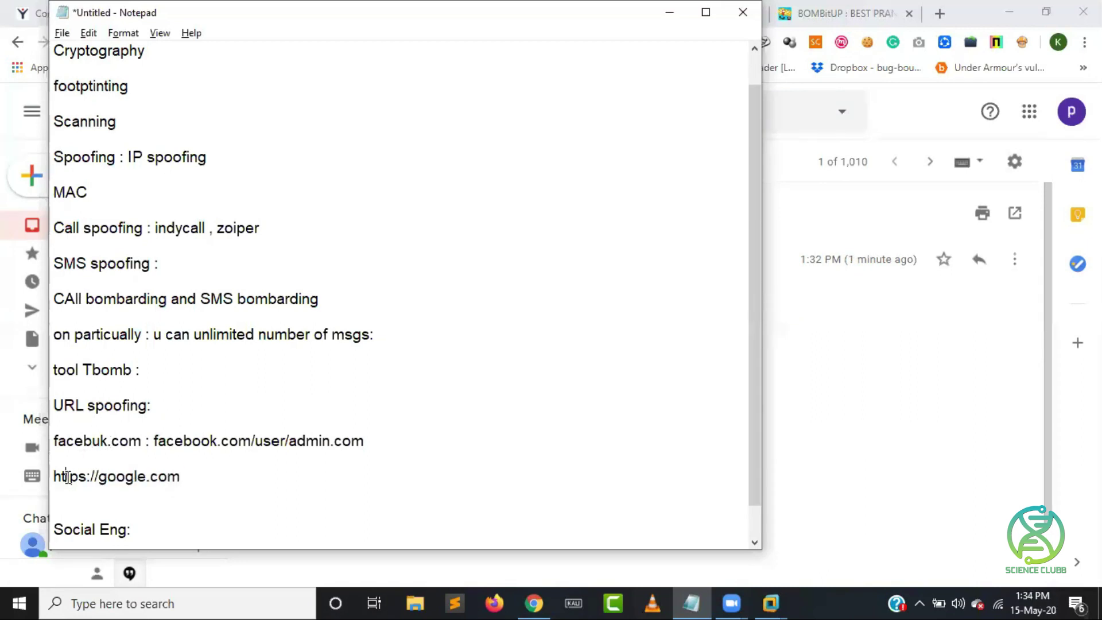
left_click_drag(65, 476, 126, 481)
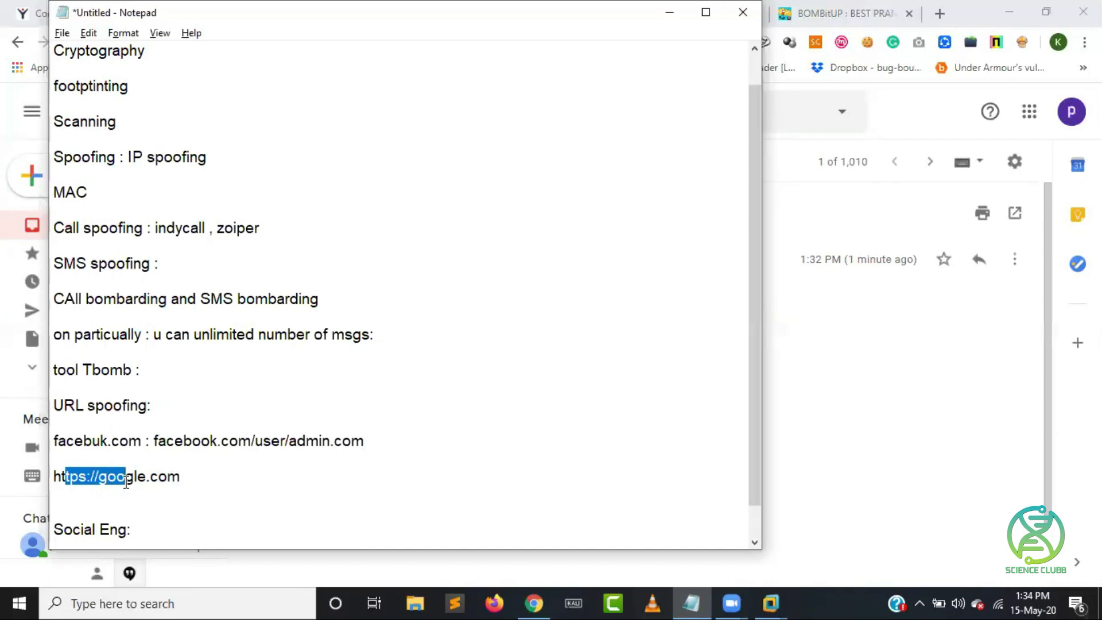
left_click(217, 477)
- Highlight the lower notes from the bombarding entry up to the Call and SMS spoofing lines
left_click_drag(60, 529, 130, 529)
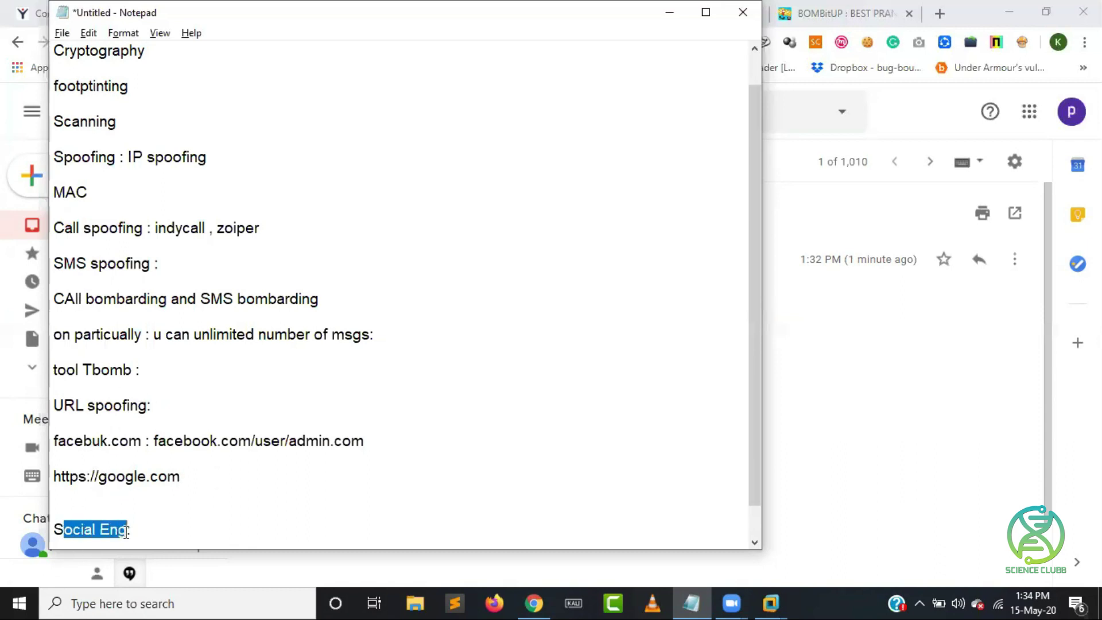
left_click_drag(182, 477, 101, 334)
left_click_drag(89, 278, 76, 228)
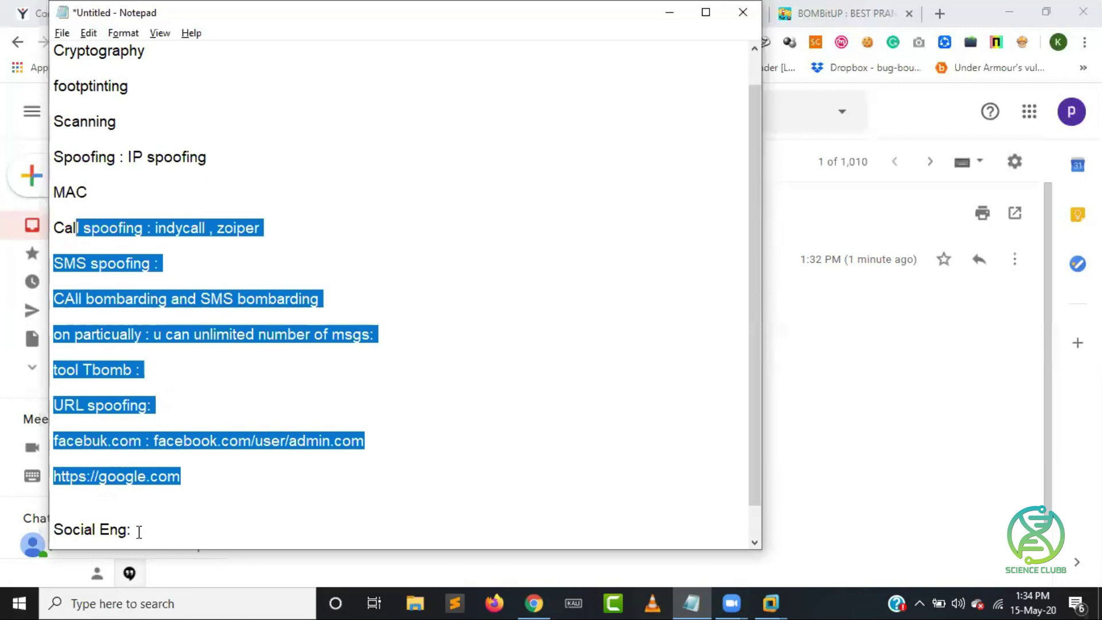
left_click_drag(138, 531, 60, 520)
left_click_drag(199, 479, 53, 315)
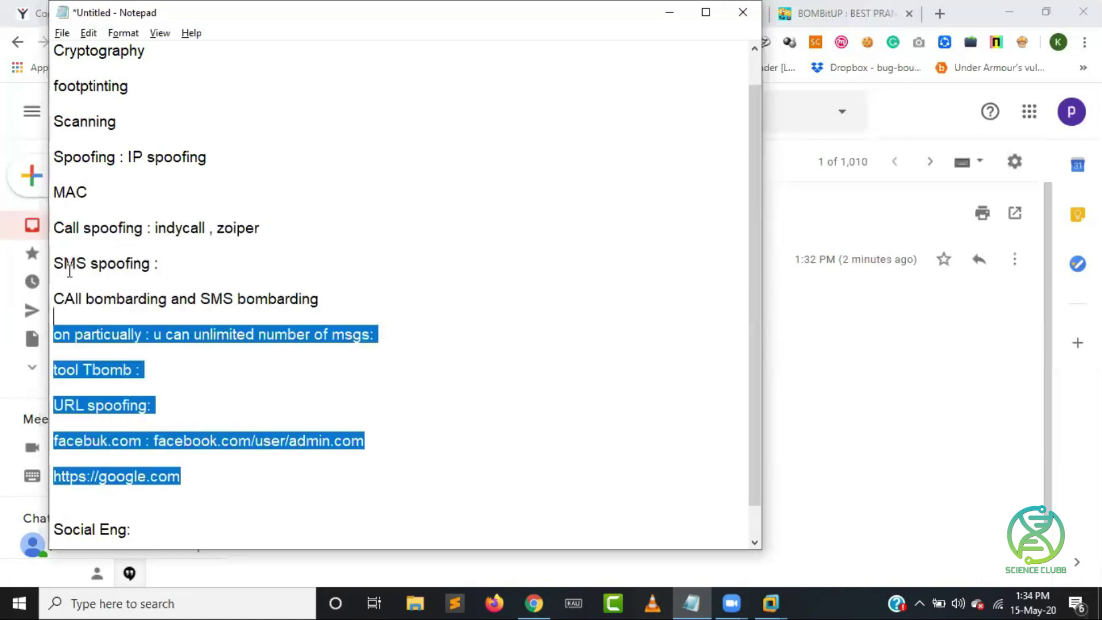
left_click_drag(69, 270, 66, 259)
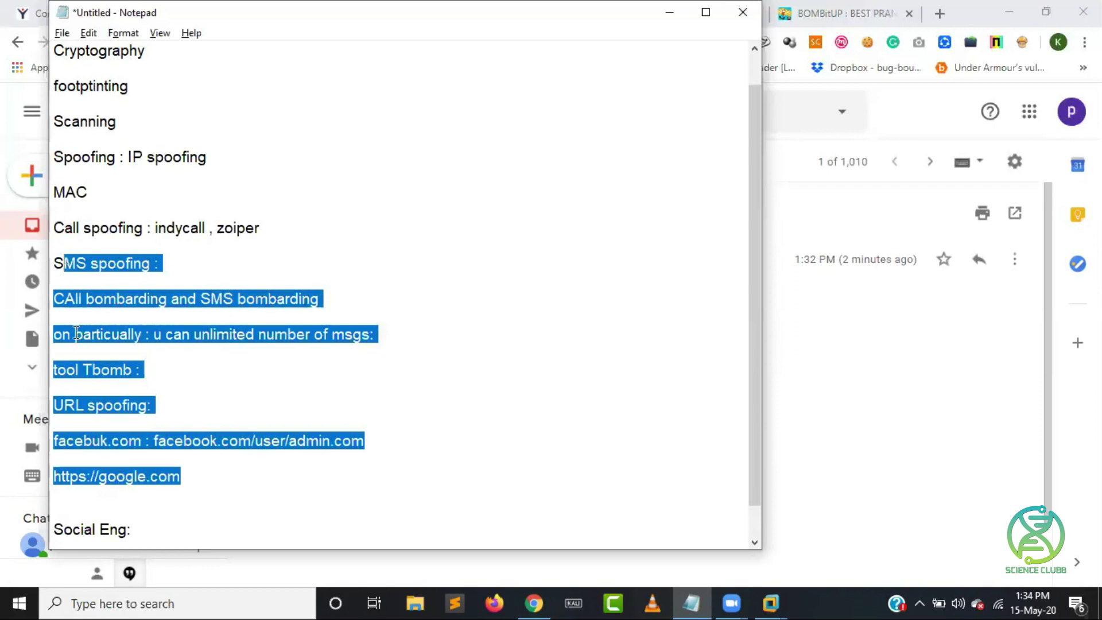
left_click(178, 394)
- Add a dashed divider line under 'Social Eng:'
scroll(173, 505, "down", 1)
left_click(159, 501)
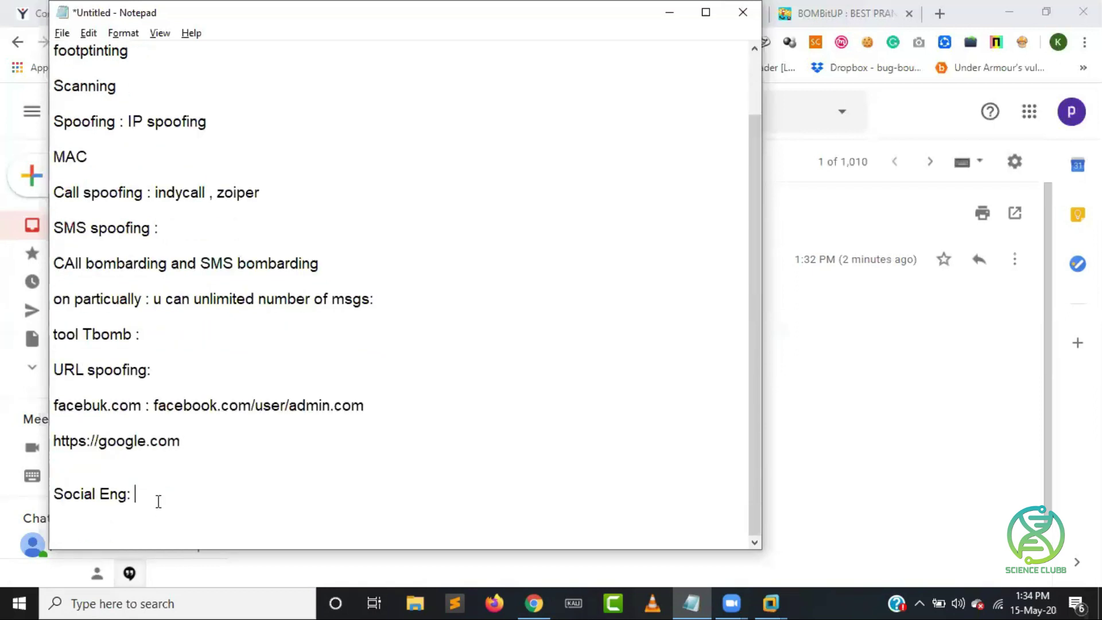
key("Return")
type("----------")
type("-----------------------------------------------")
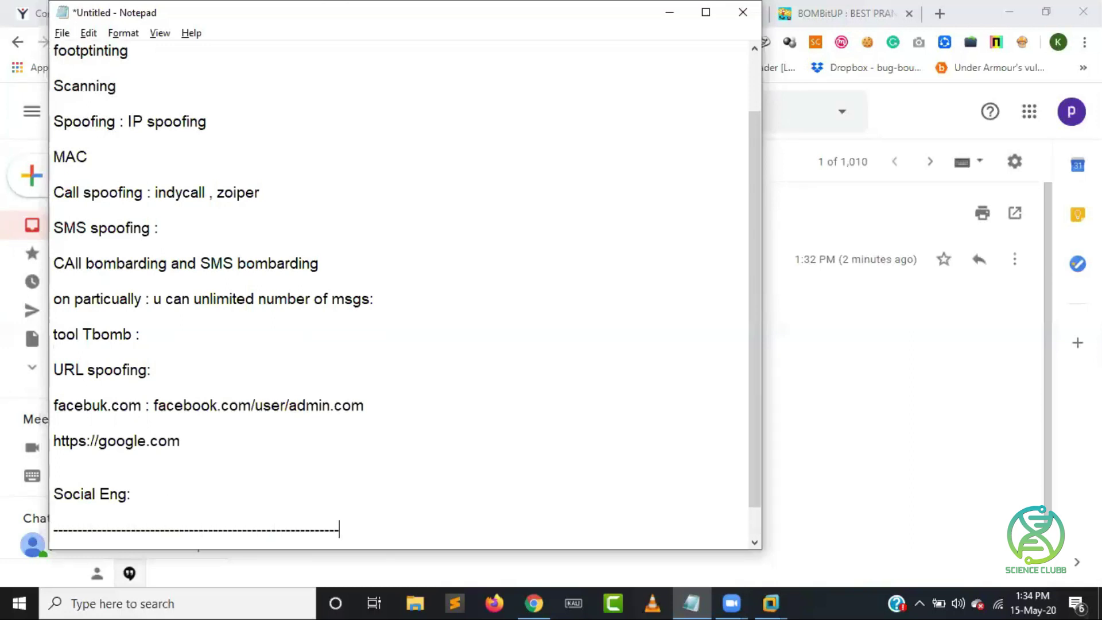
type("---------")
key("Return")
- Type a 'System hacking :' heading below the divider, fixing the typo, and highlight it
type("Sy")
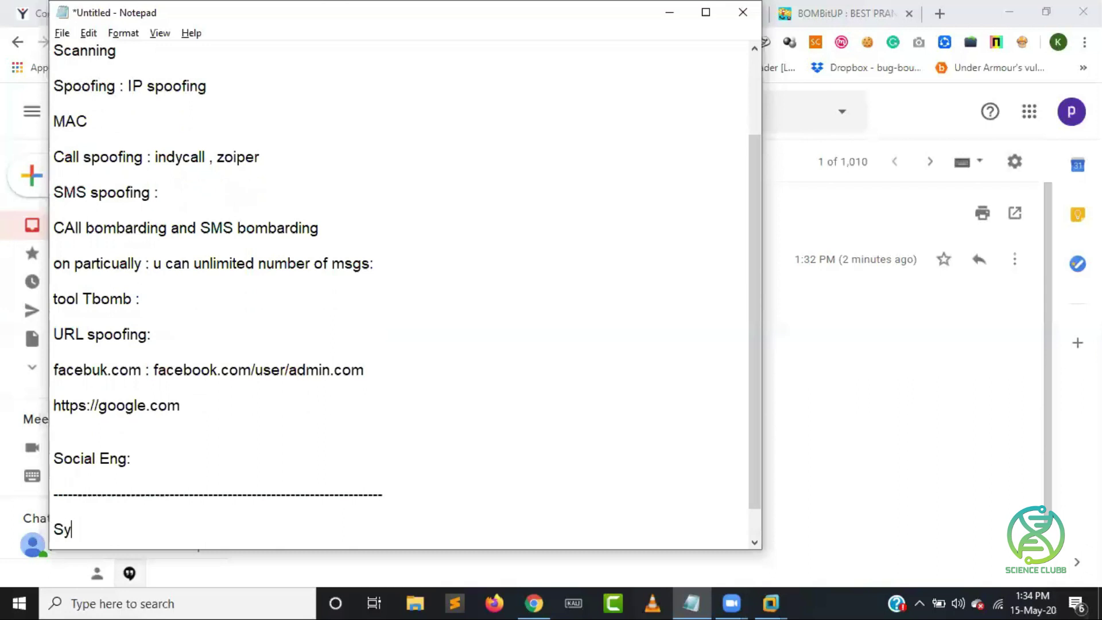
type("syem")
key("BackSpace")
key("BackSpace")
key("BackSpace")
type("tem")
type(" hacking :")
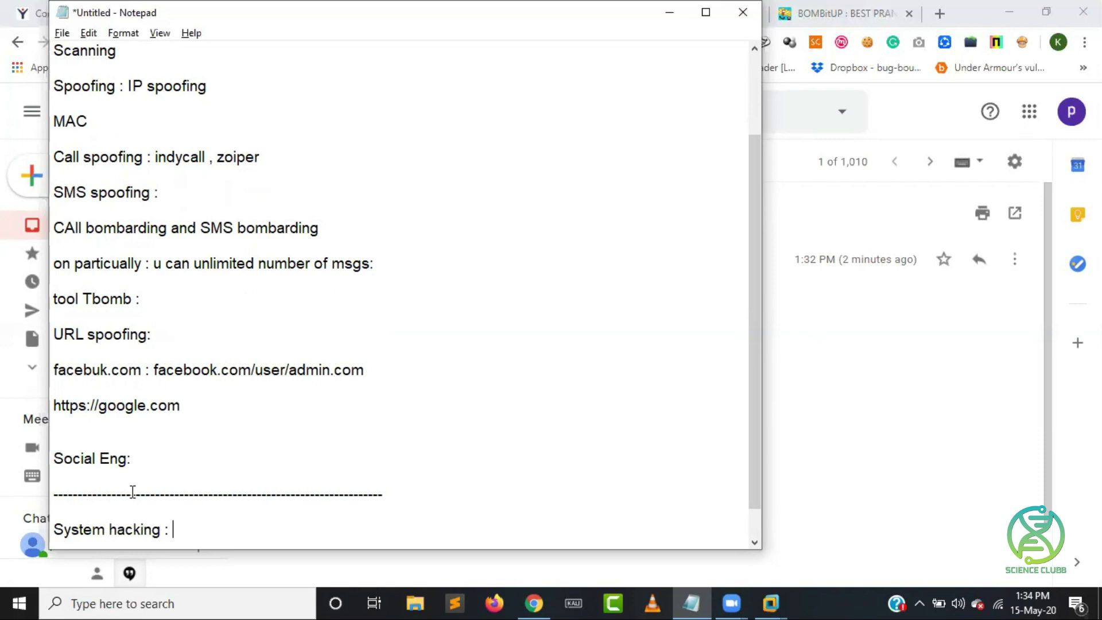
left_click_drag(173, 529, 53, 529)
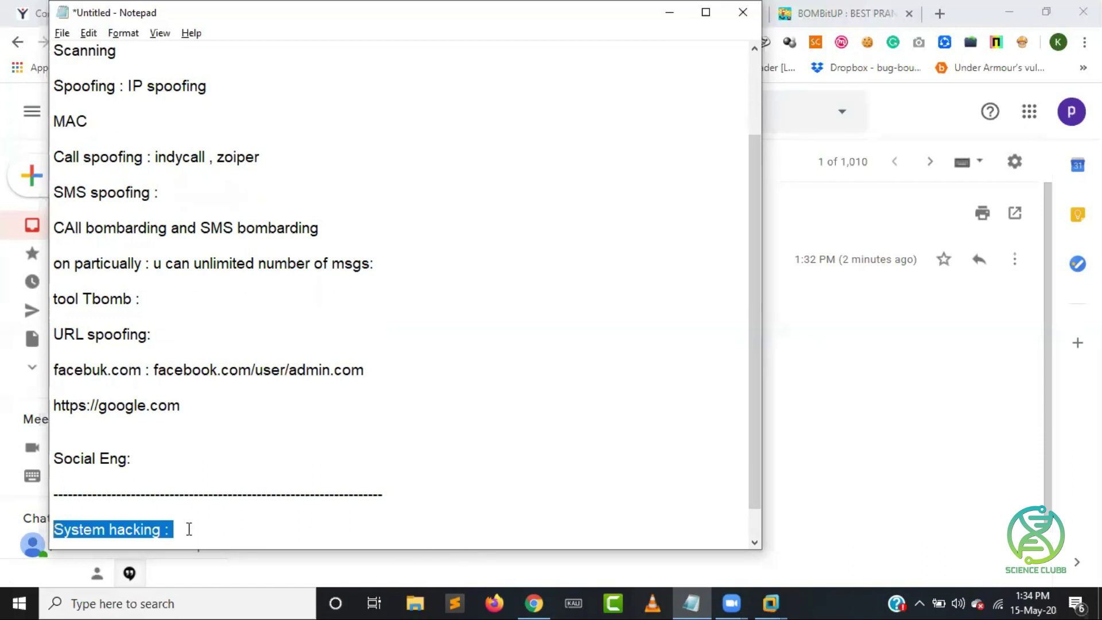
left_click_drag(182, 526, 54, 528)
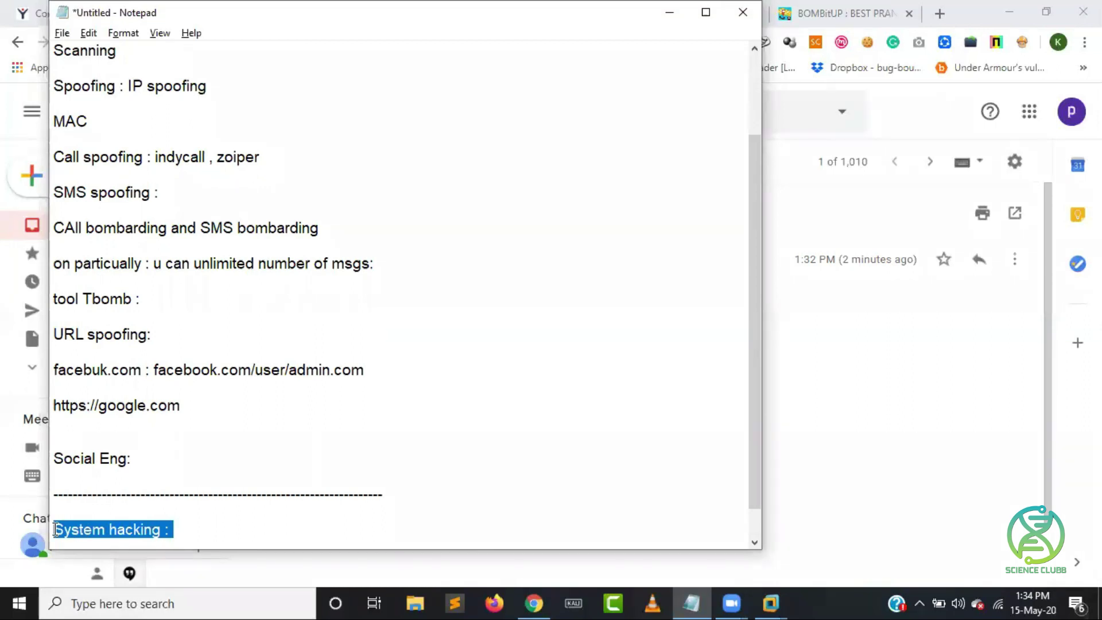